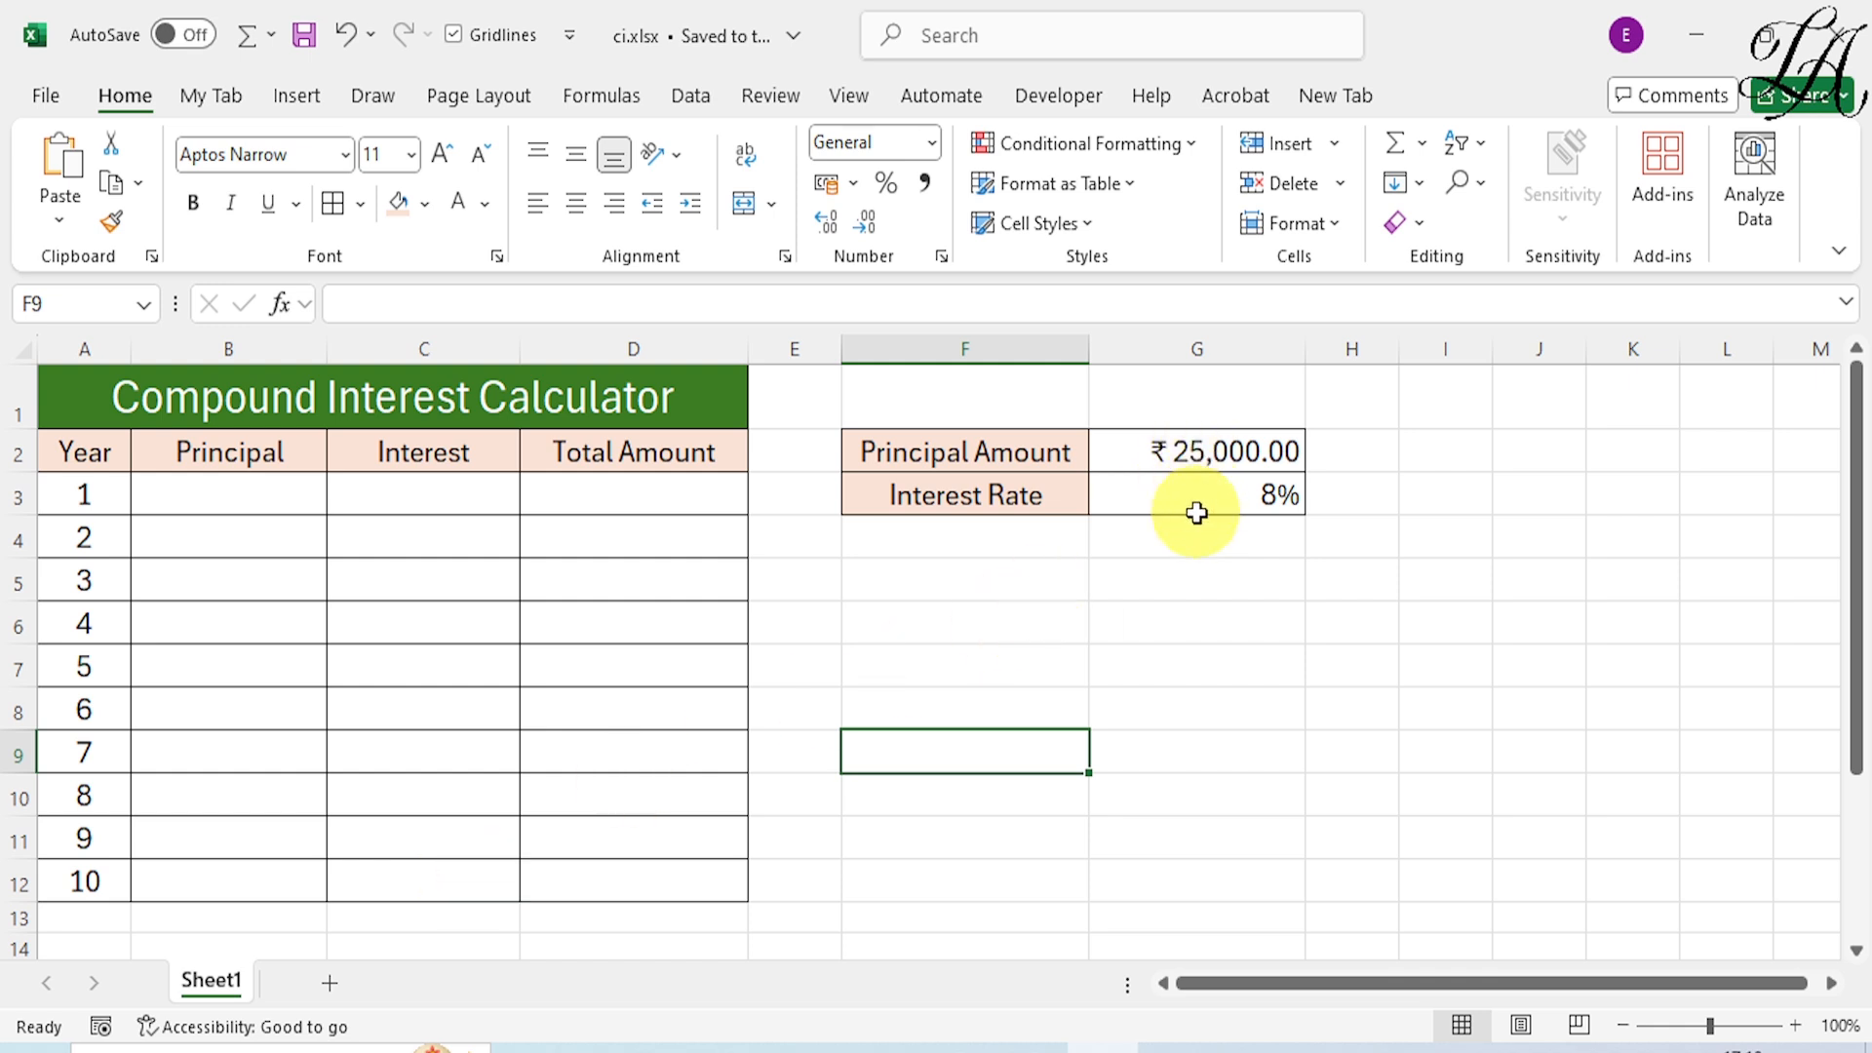
Step: Enter =G2 in cell B3 so the Year 1 principal takes its value from the Principal Amount cell
left_click(166, 498)
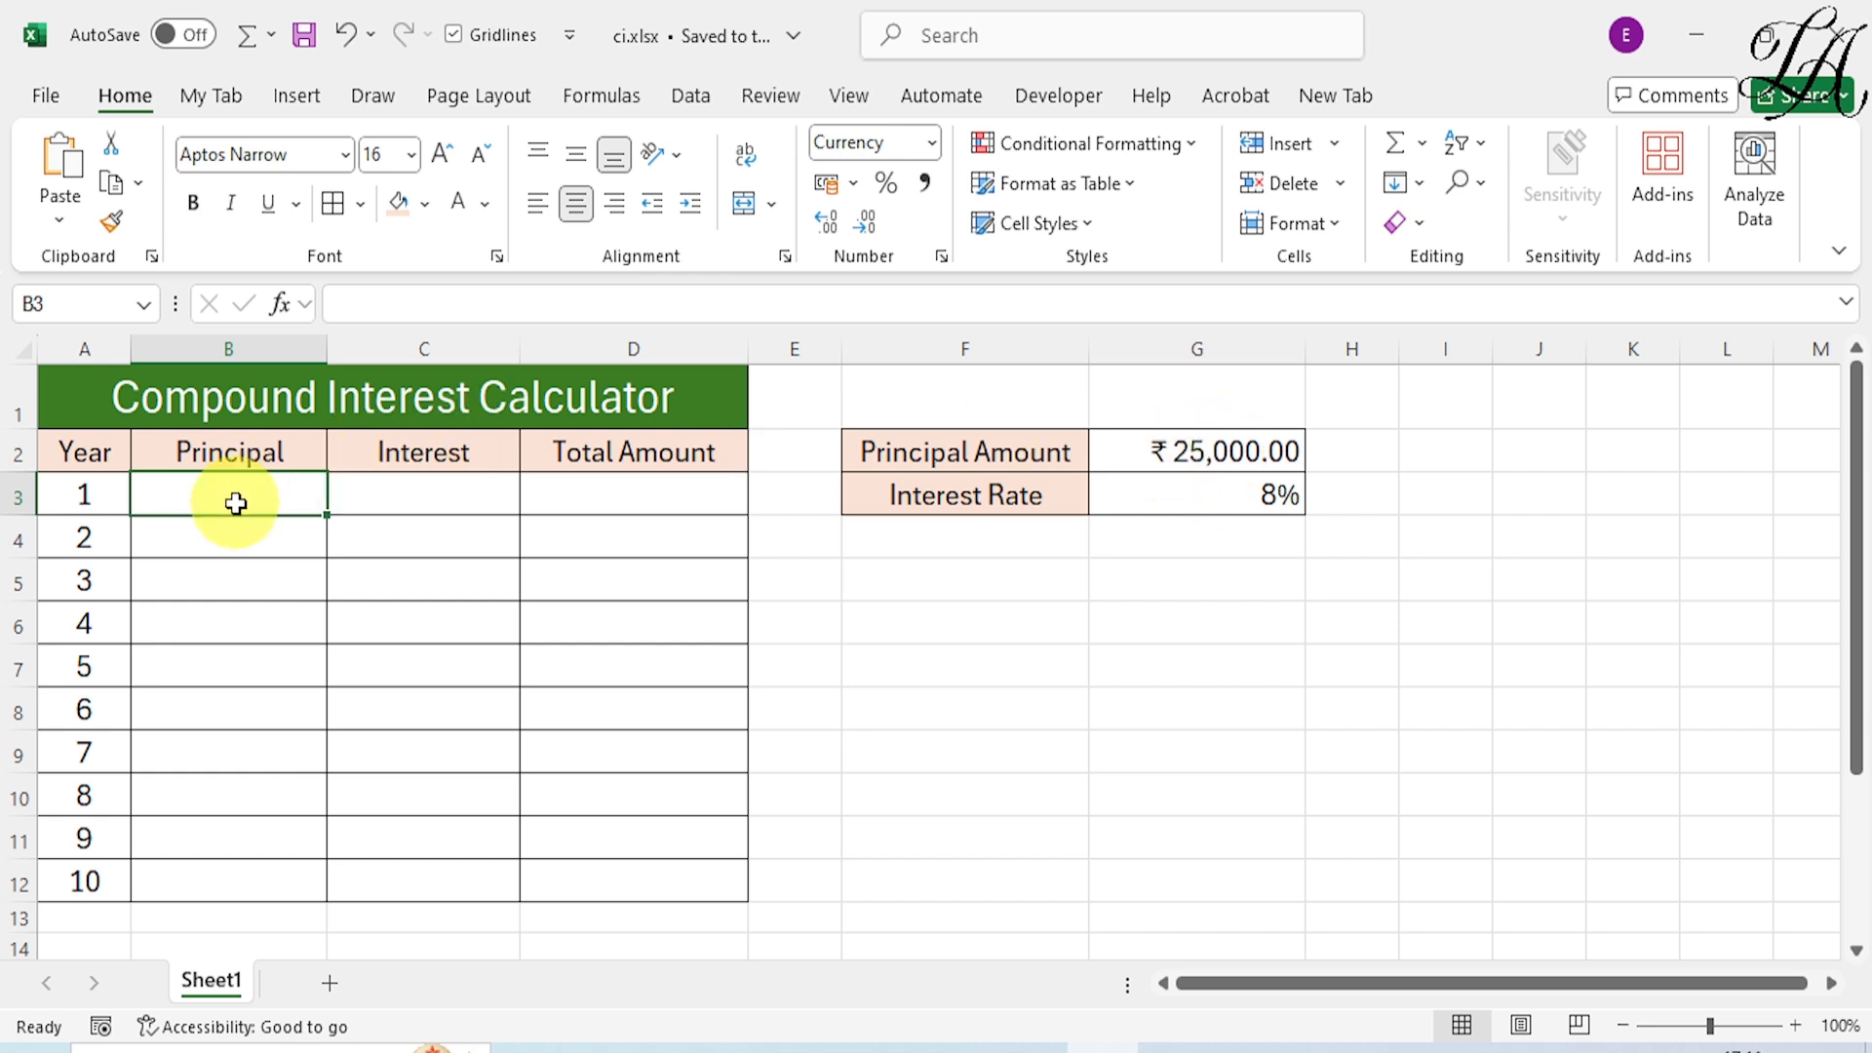
type("=")
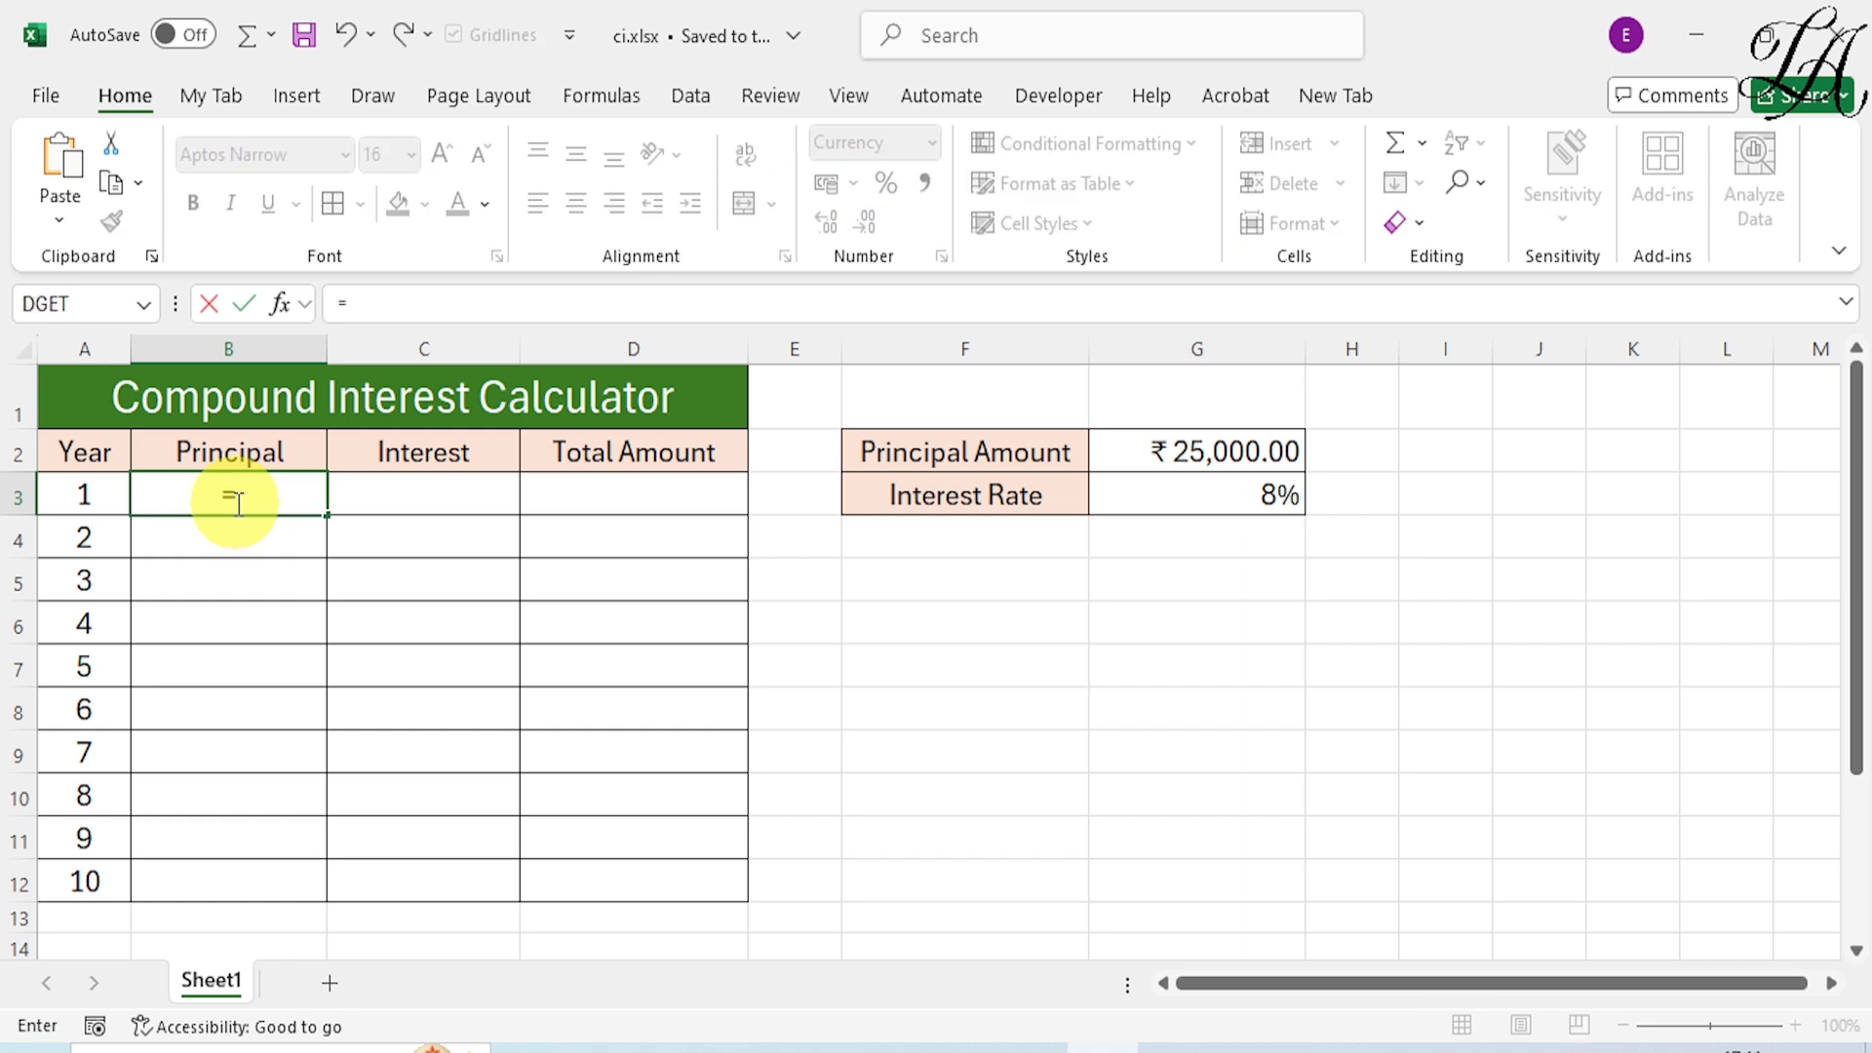
left_click(1207, 451)
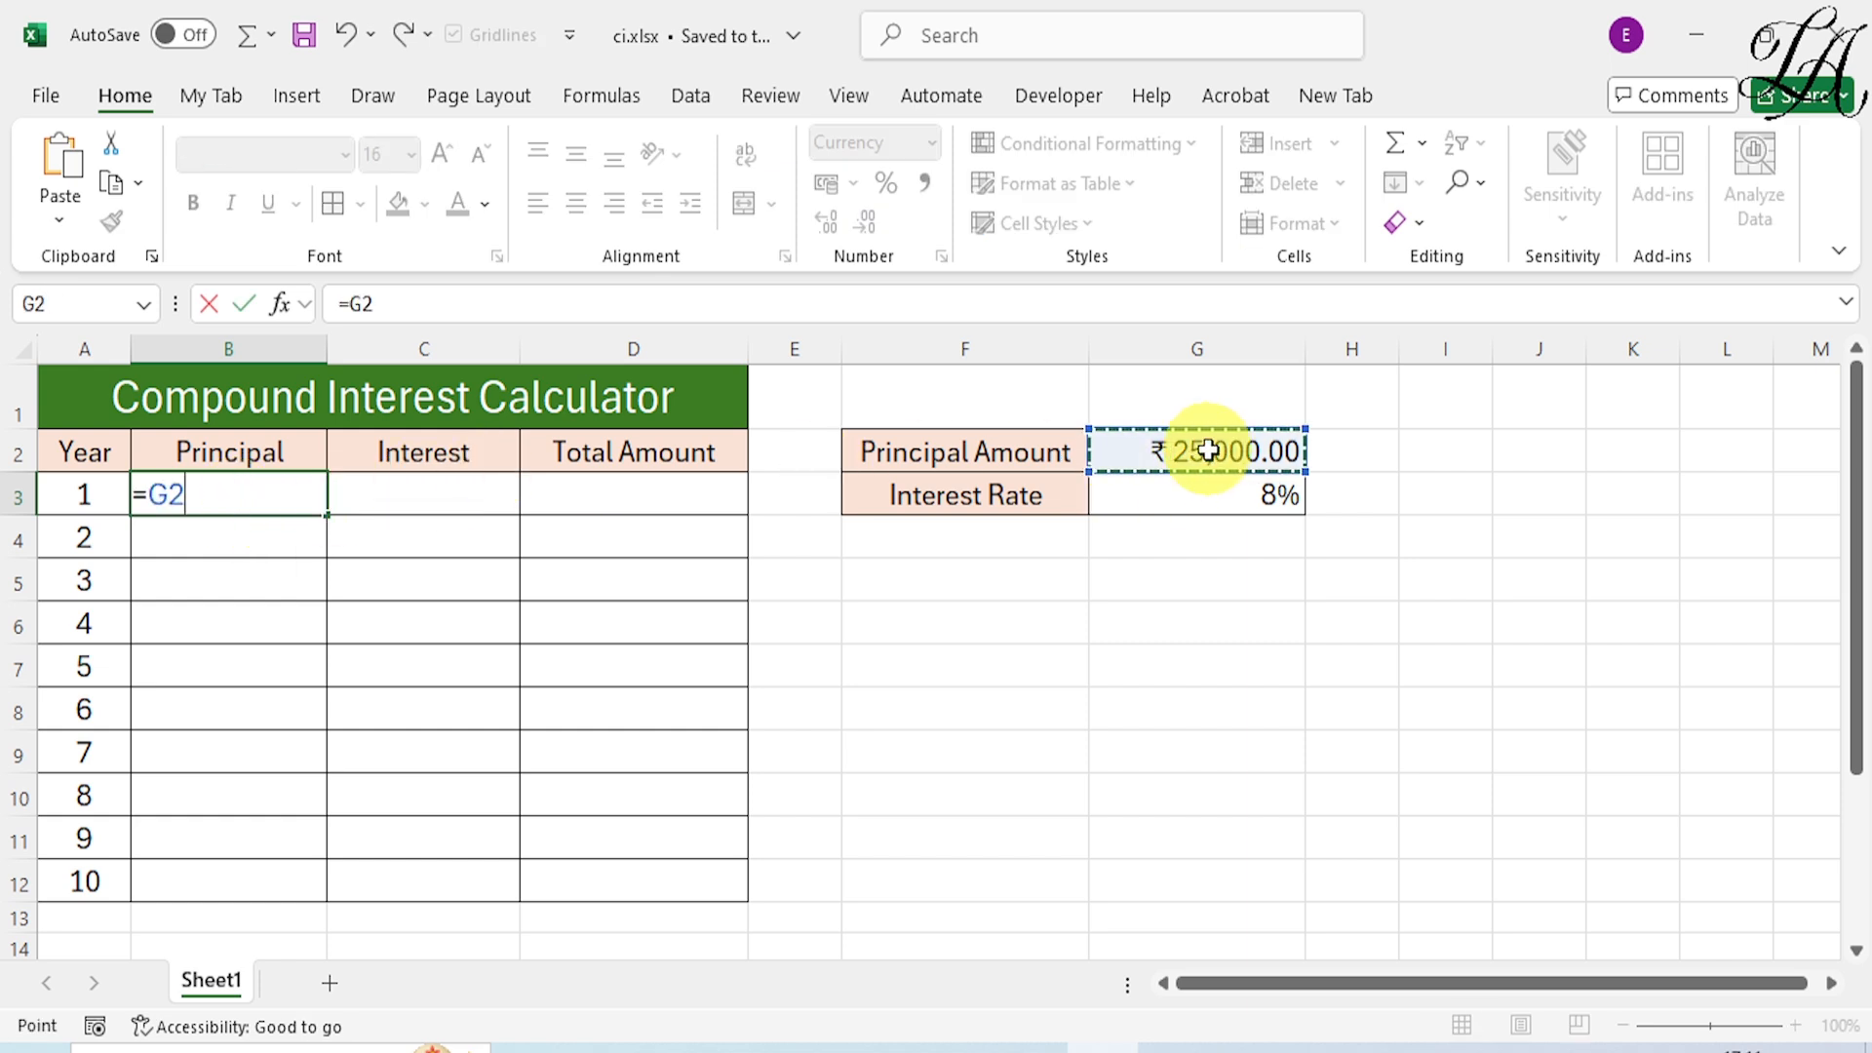
key("Return")
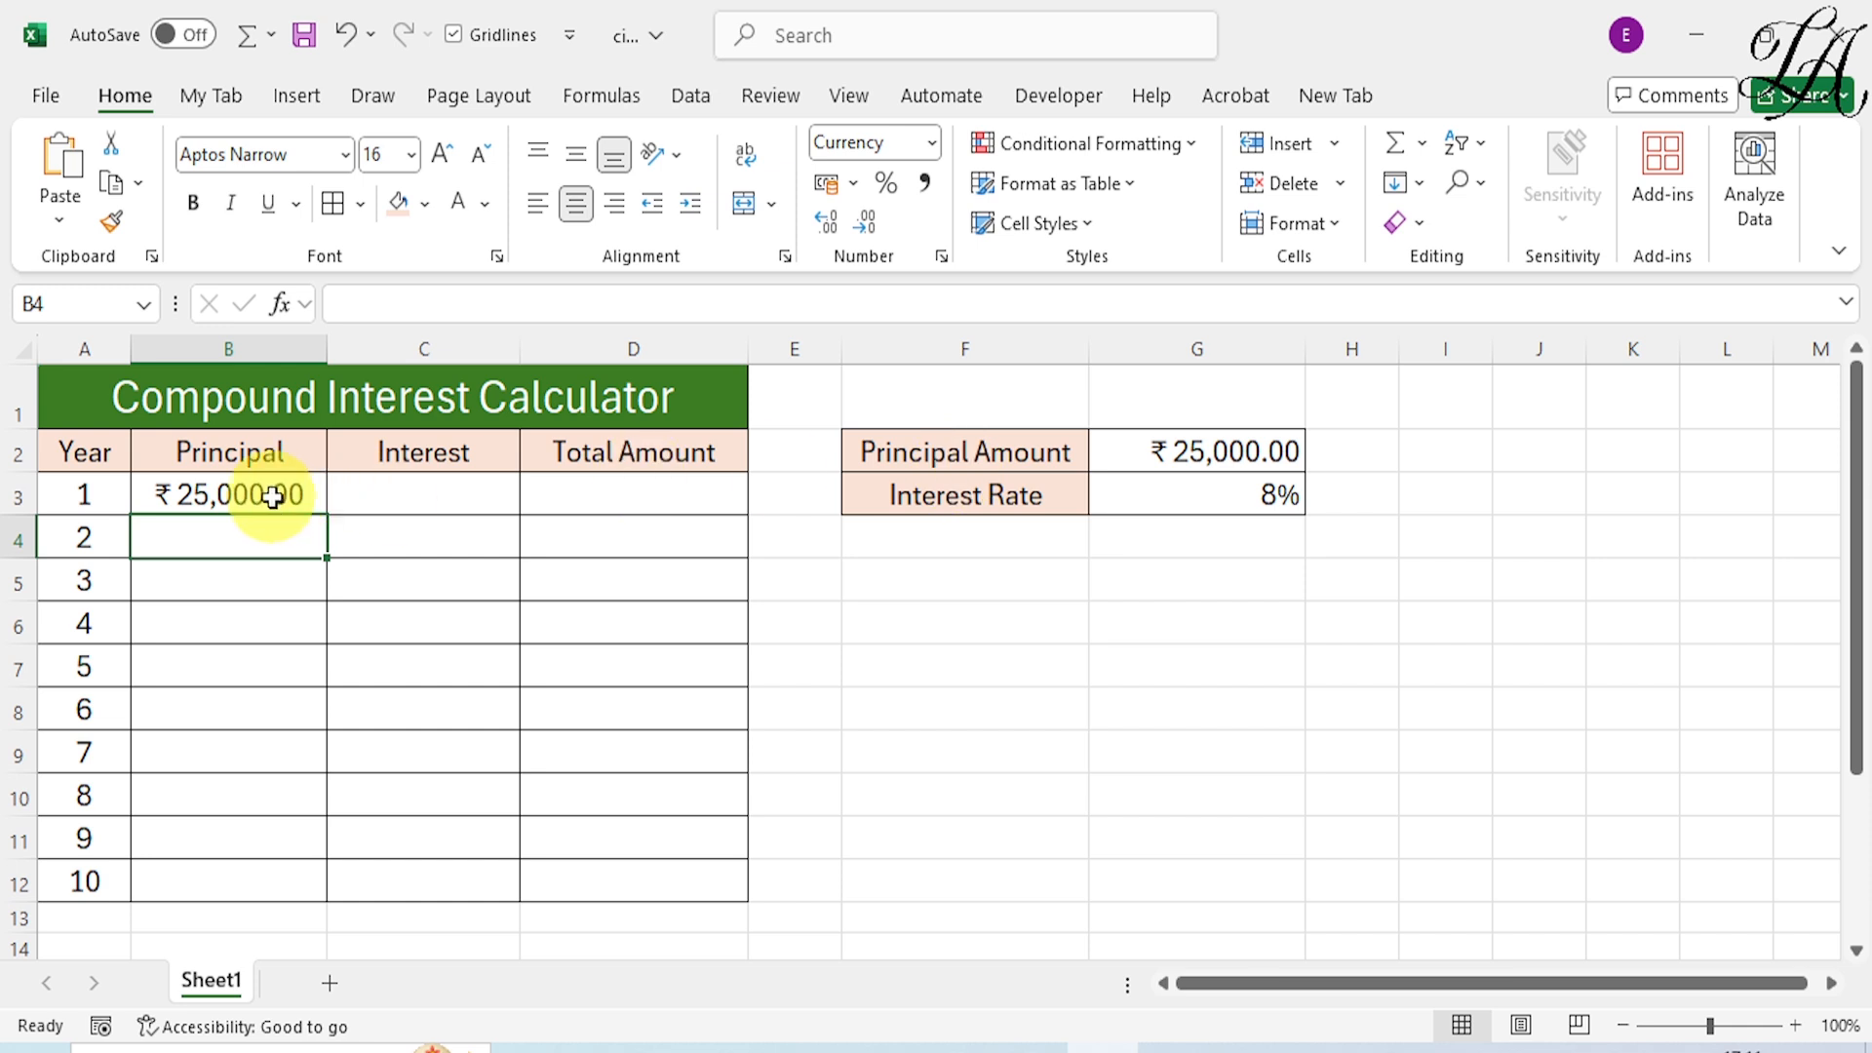
Step: Calculate the Year 1 interest in C3 with =B3*$G$3, keeping the interest rate reference absolute
left_click(361, 488)
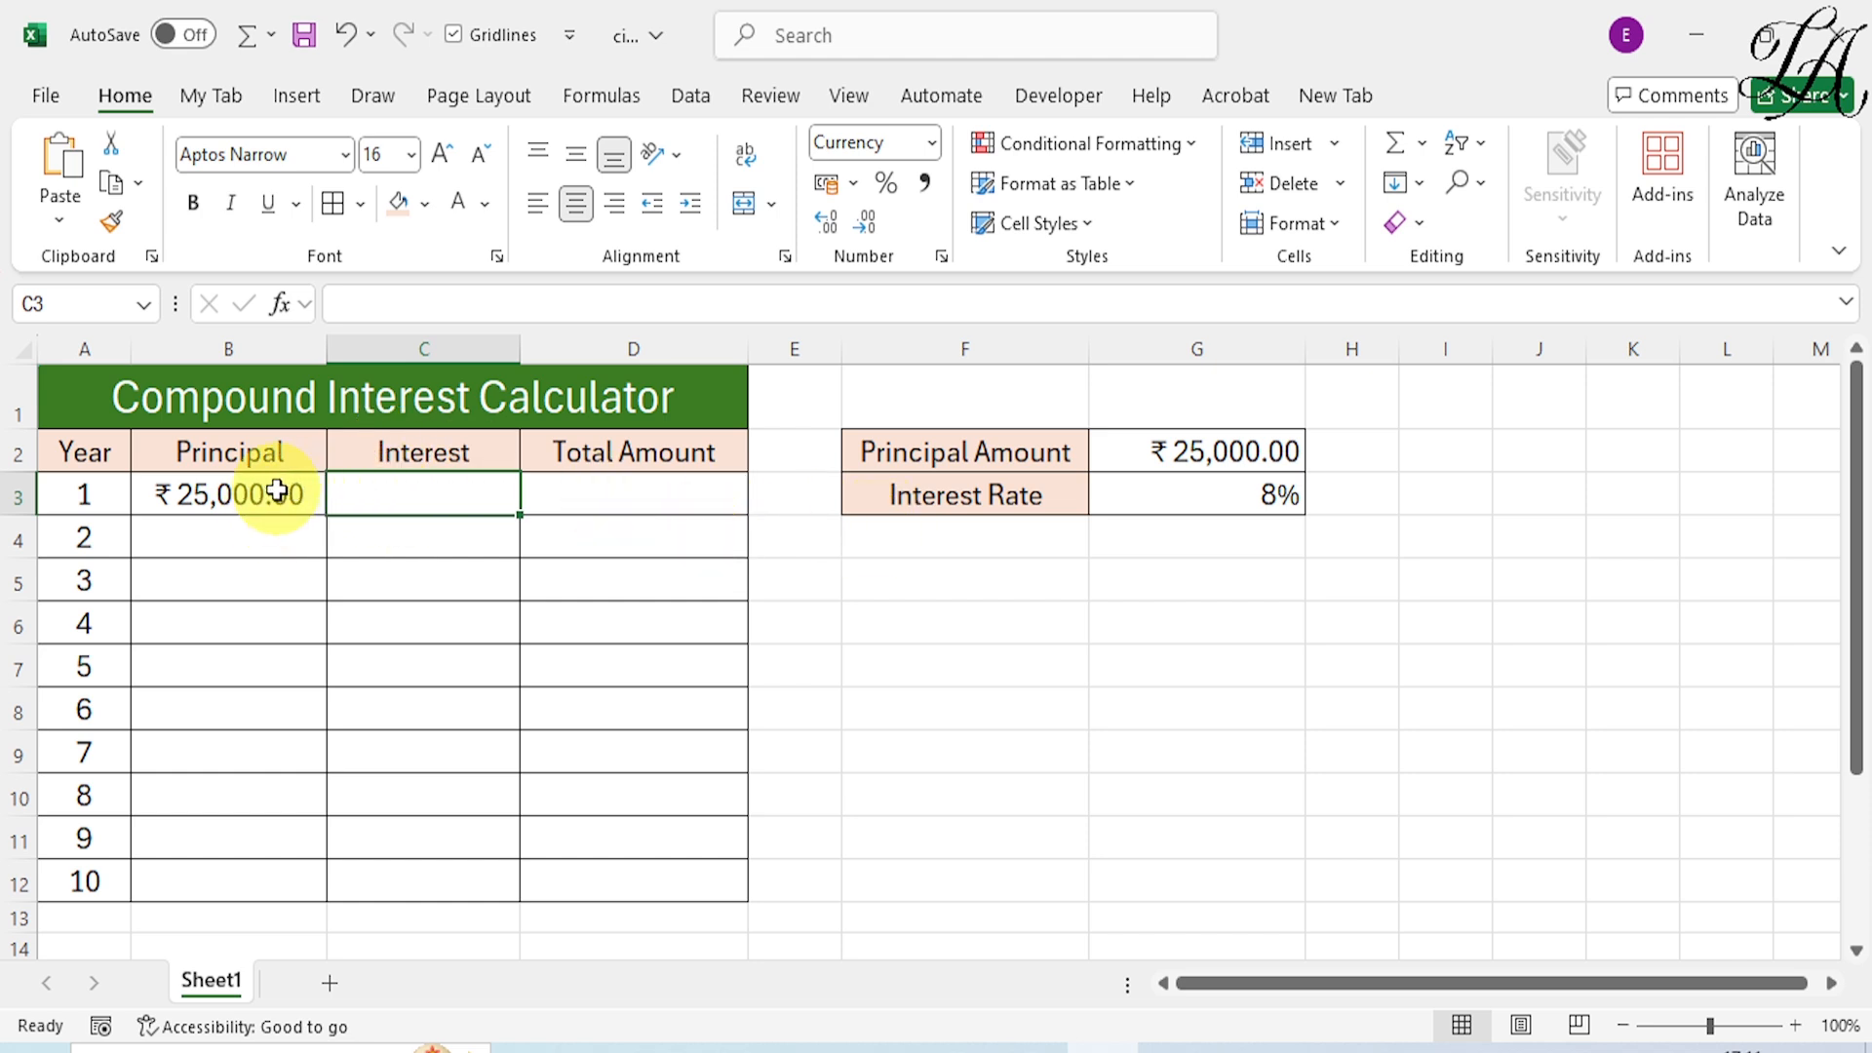
left_click(362, 490)
type("=")
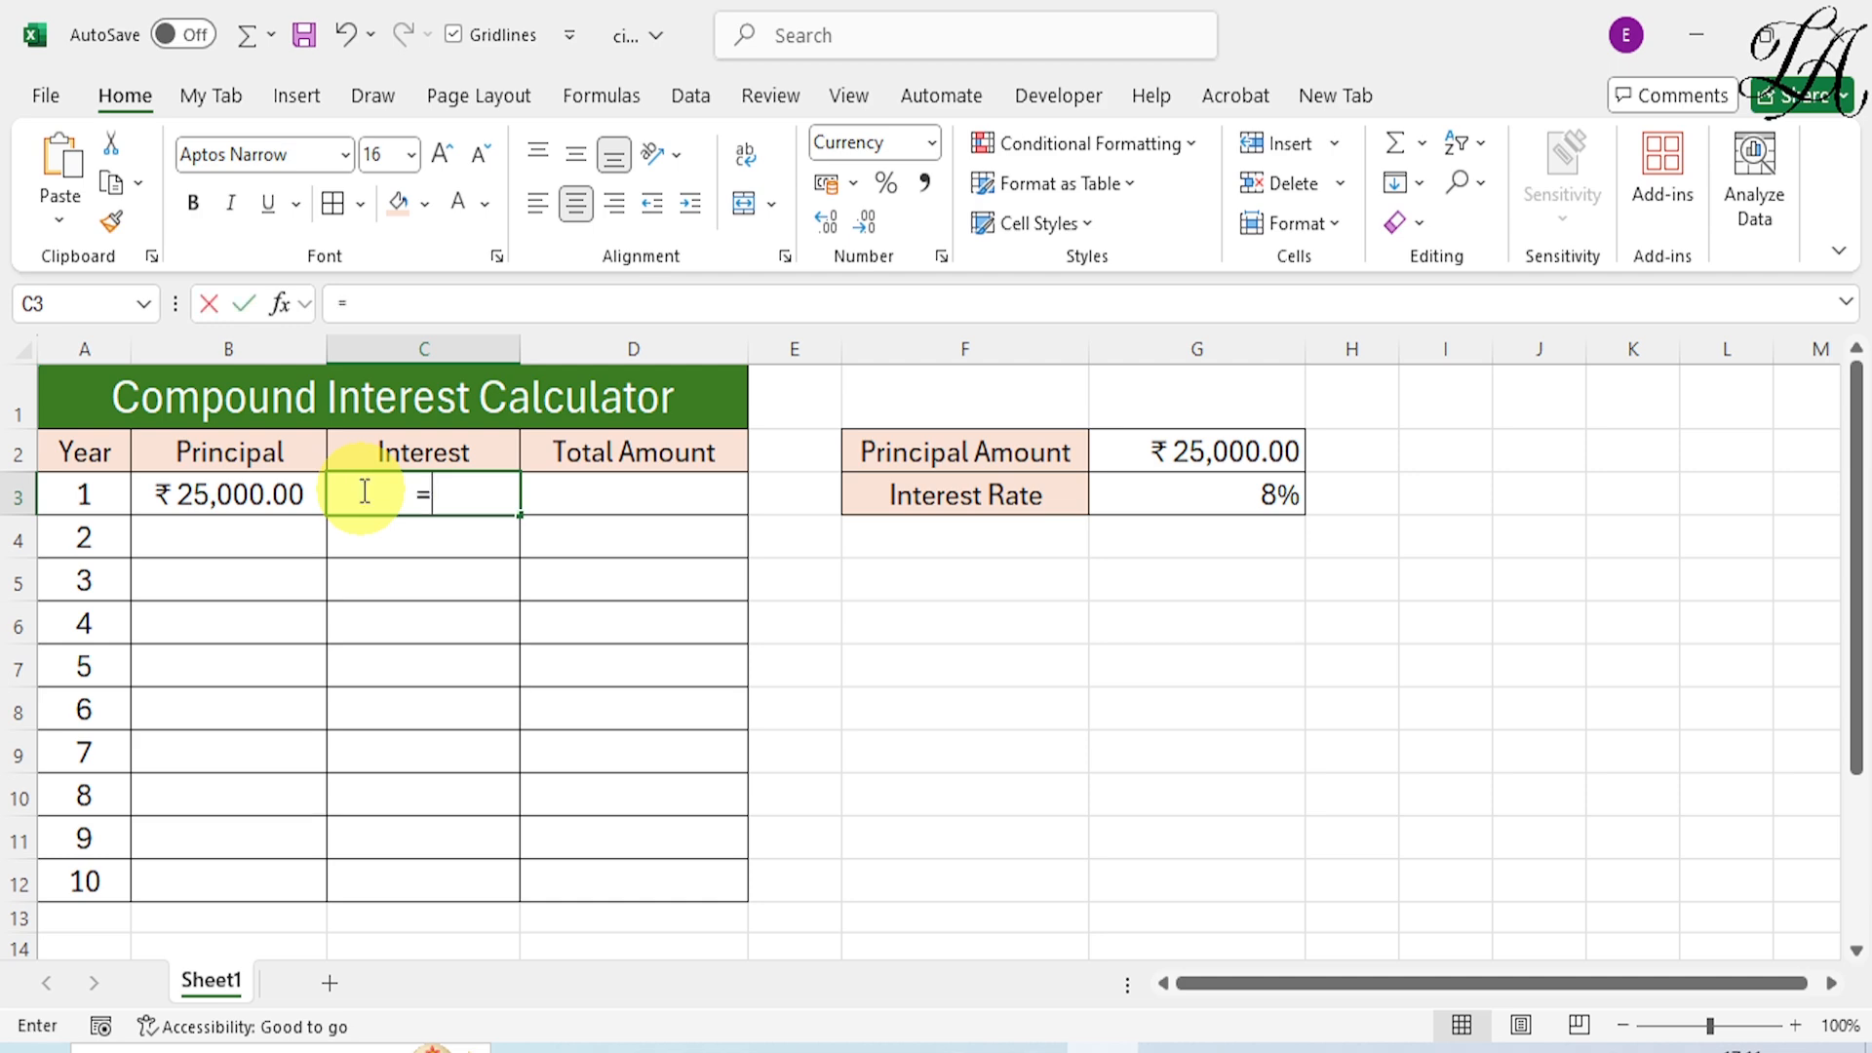
left_click(266, 501)
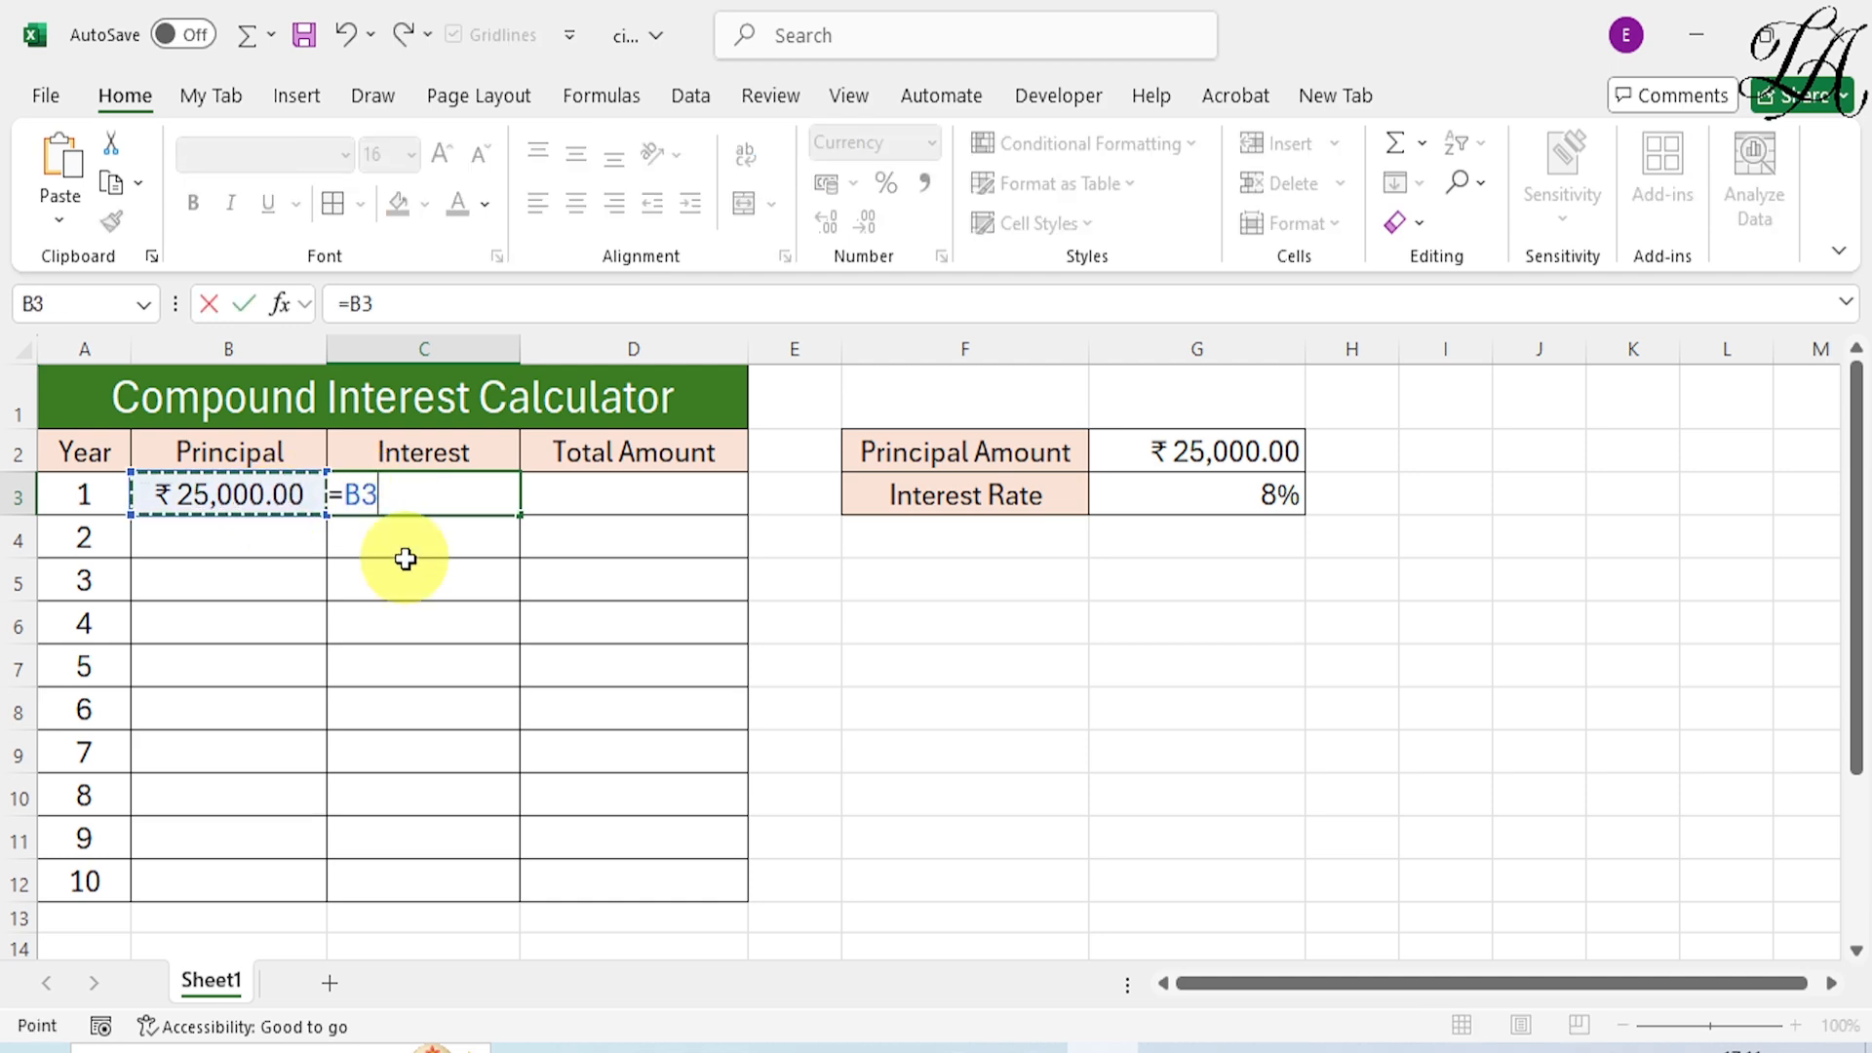
type("*")
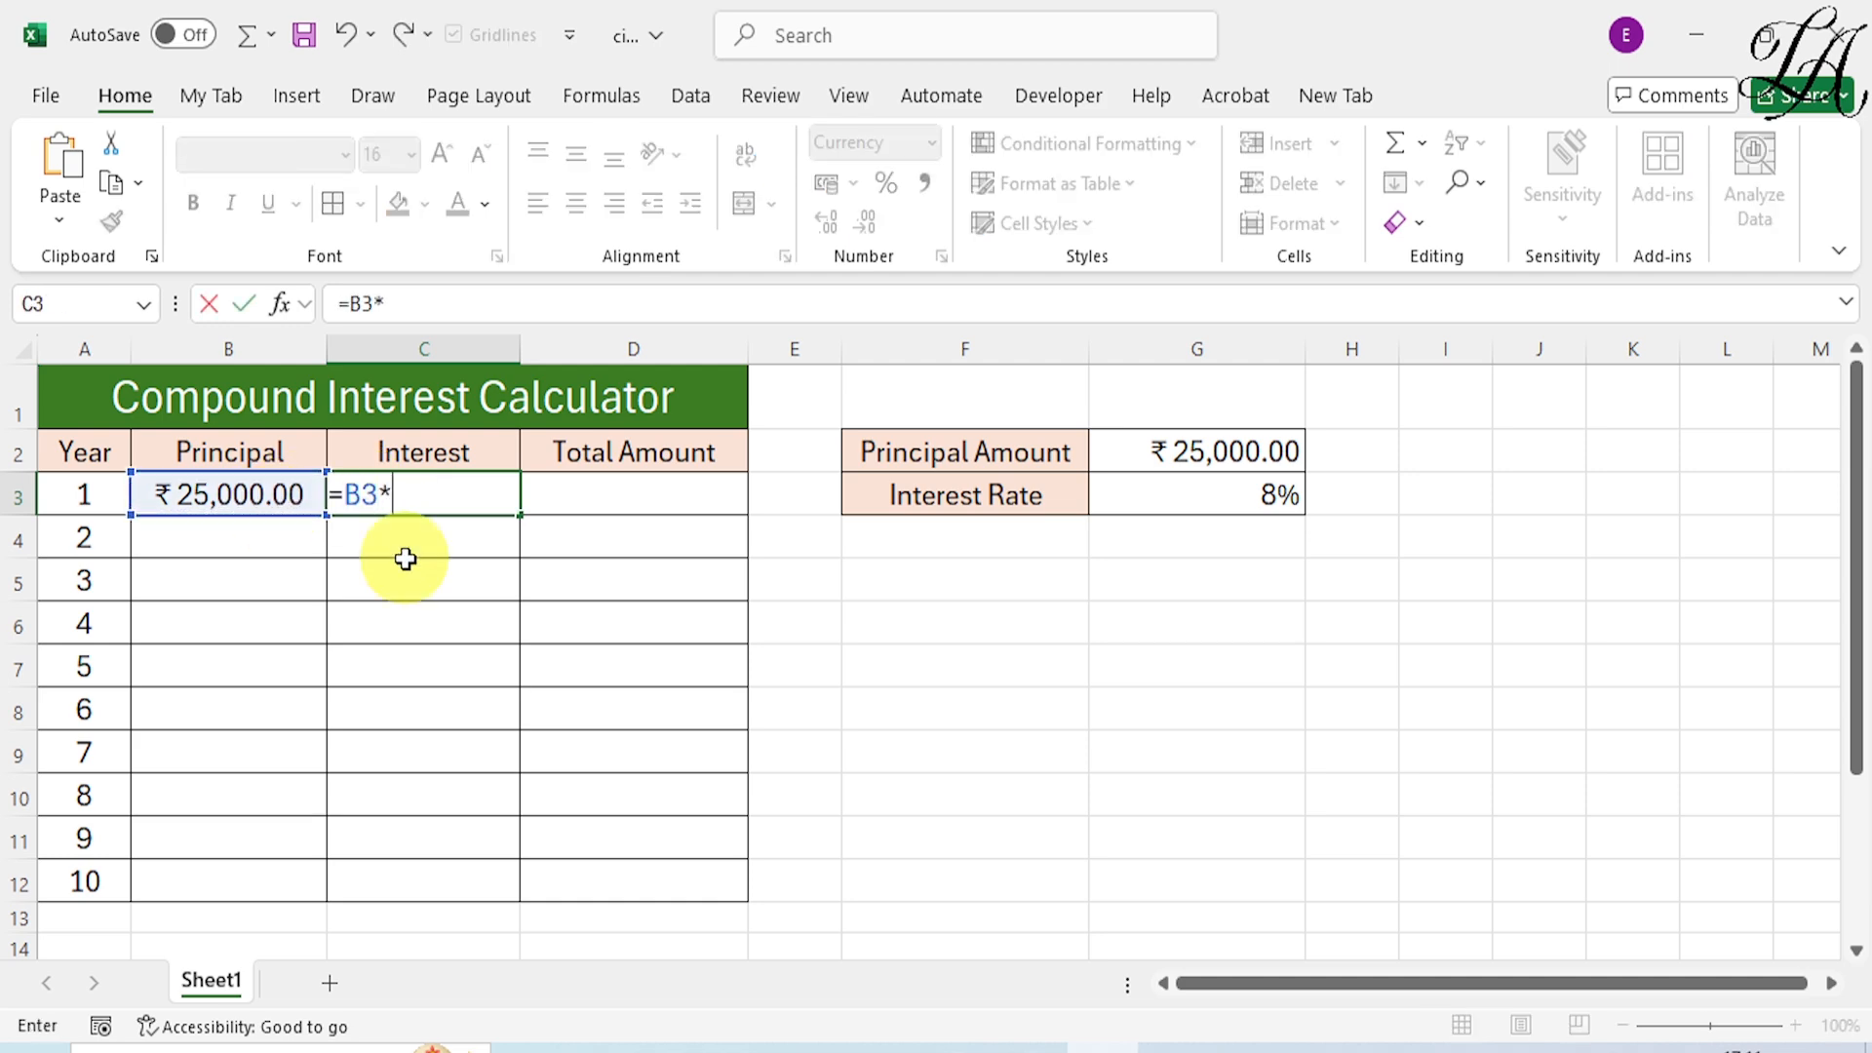
left_click(1193, 500)
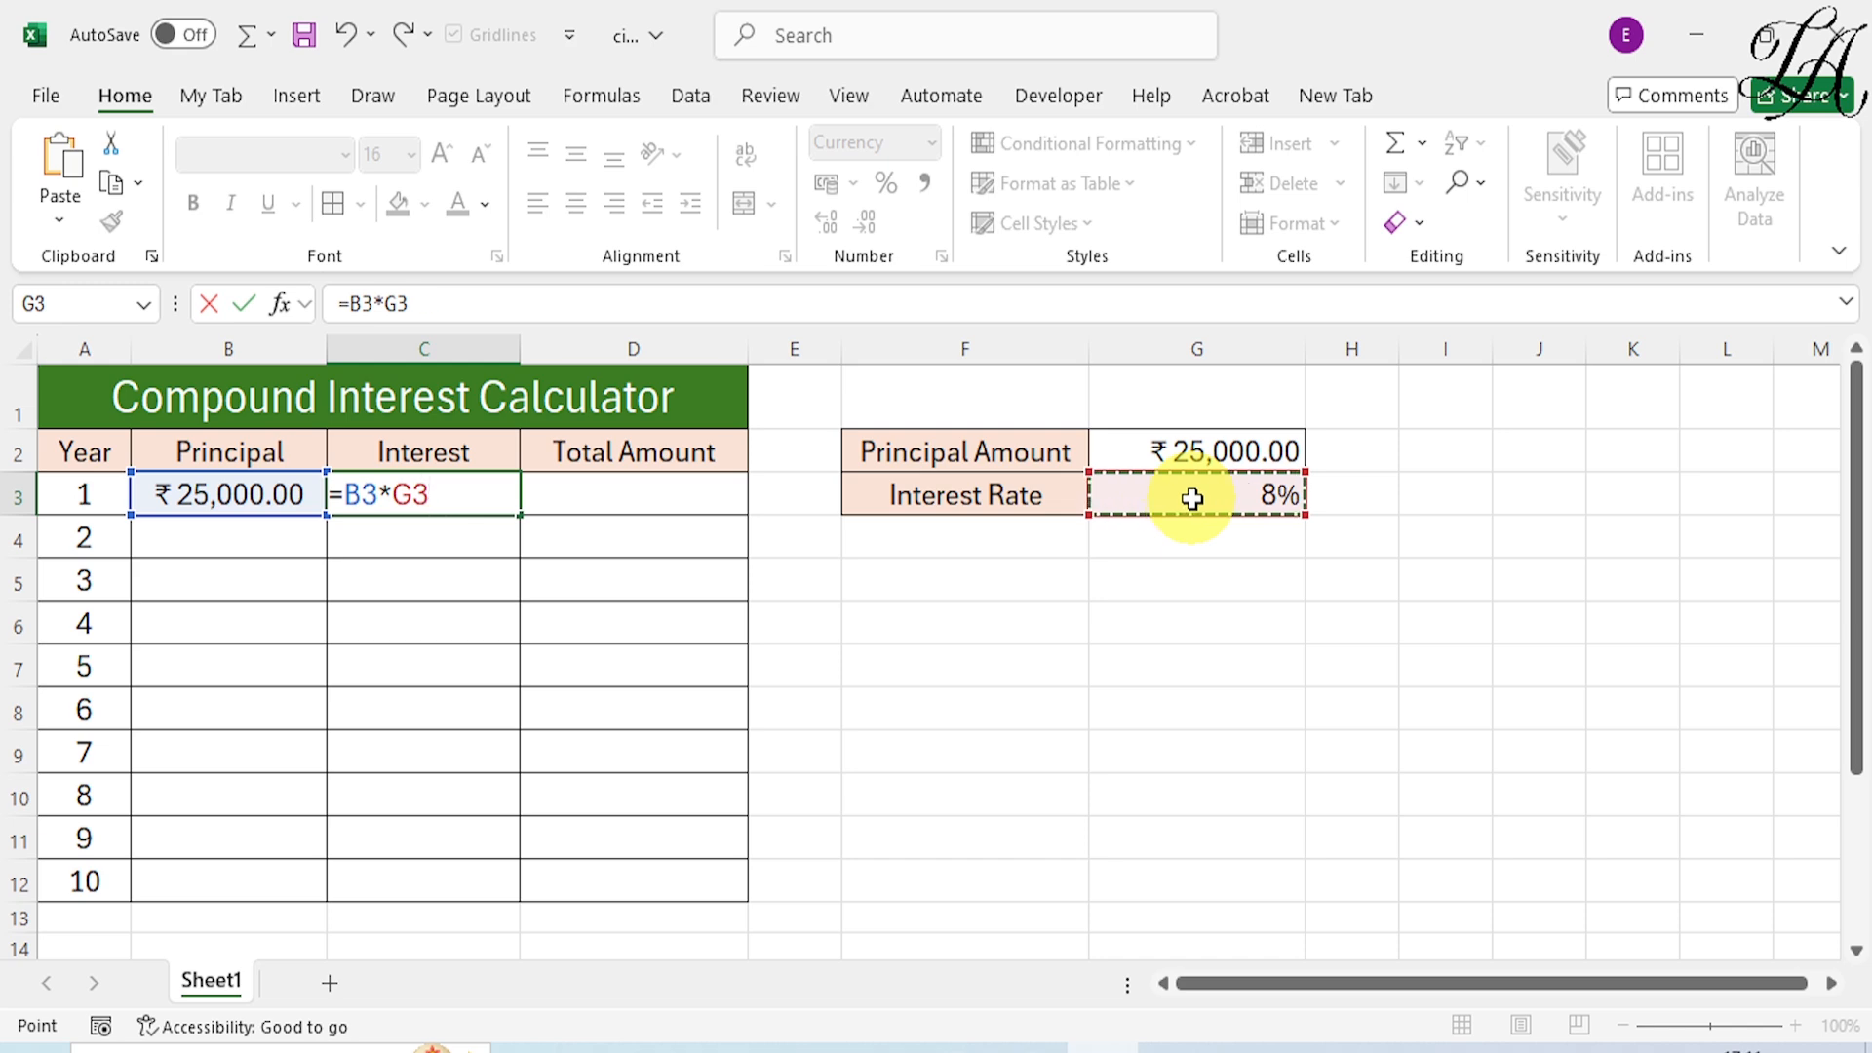
key("F4")
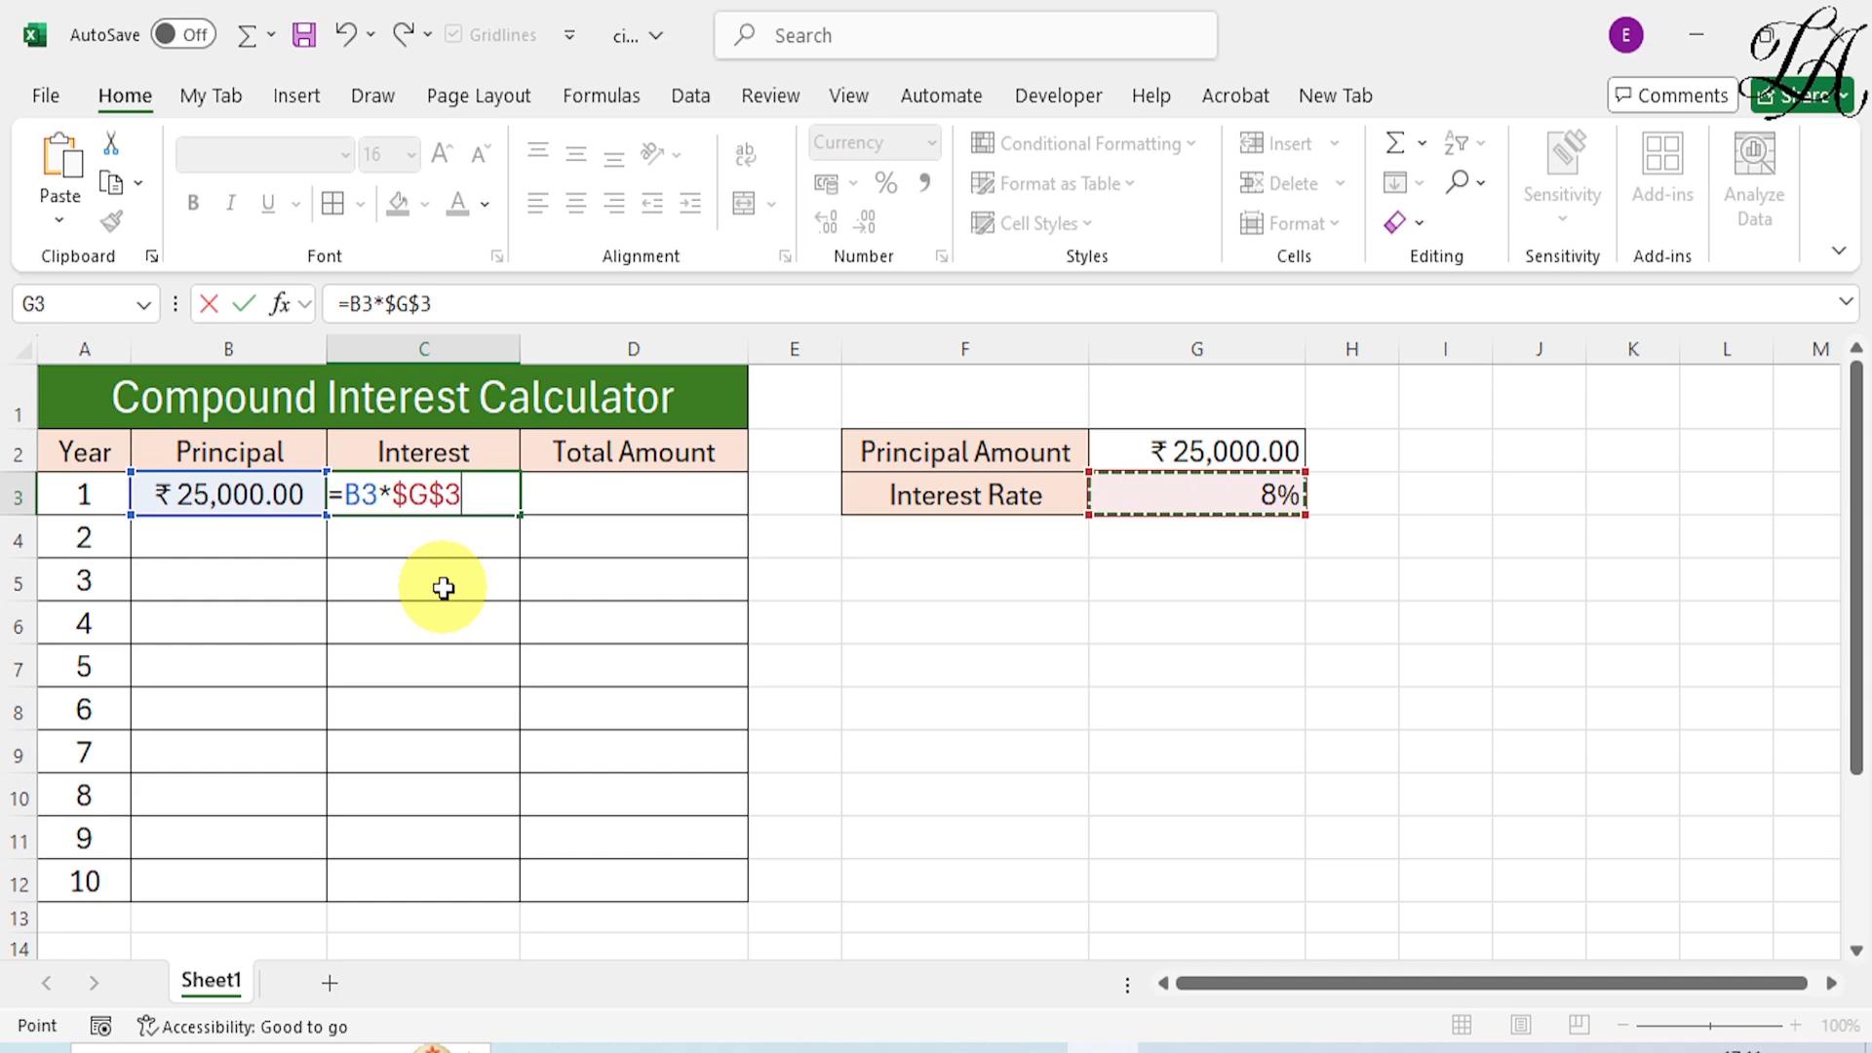
key("Return")
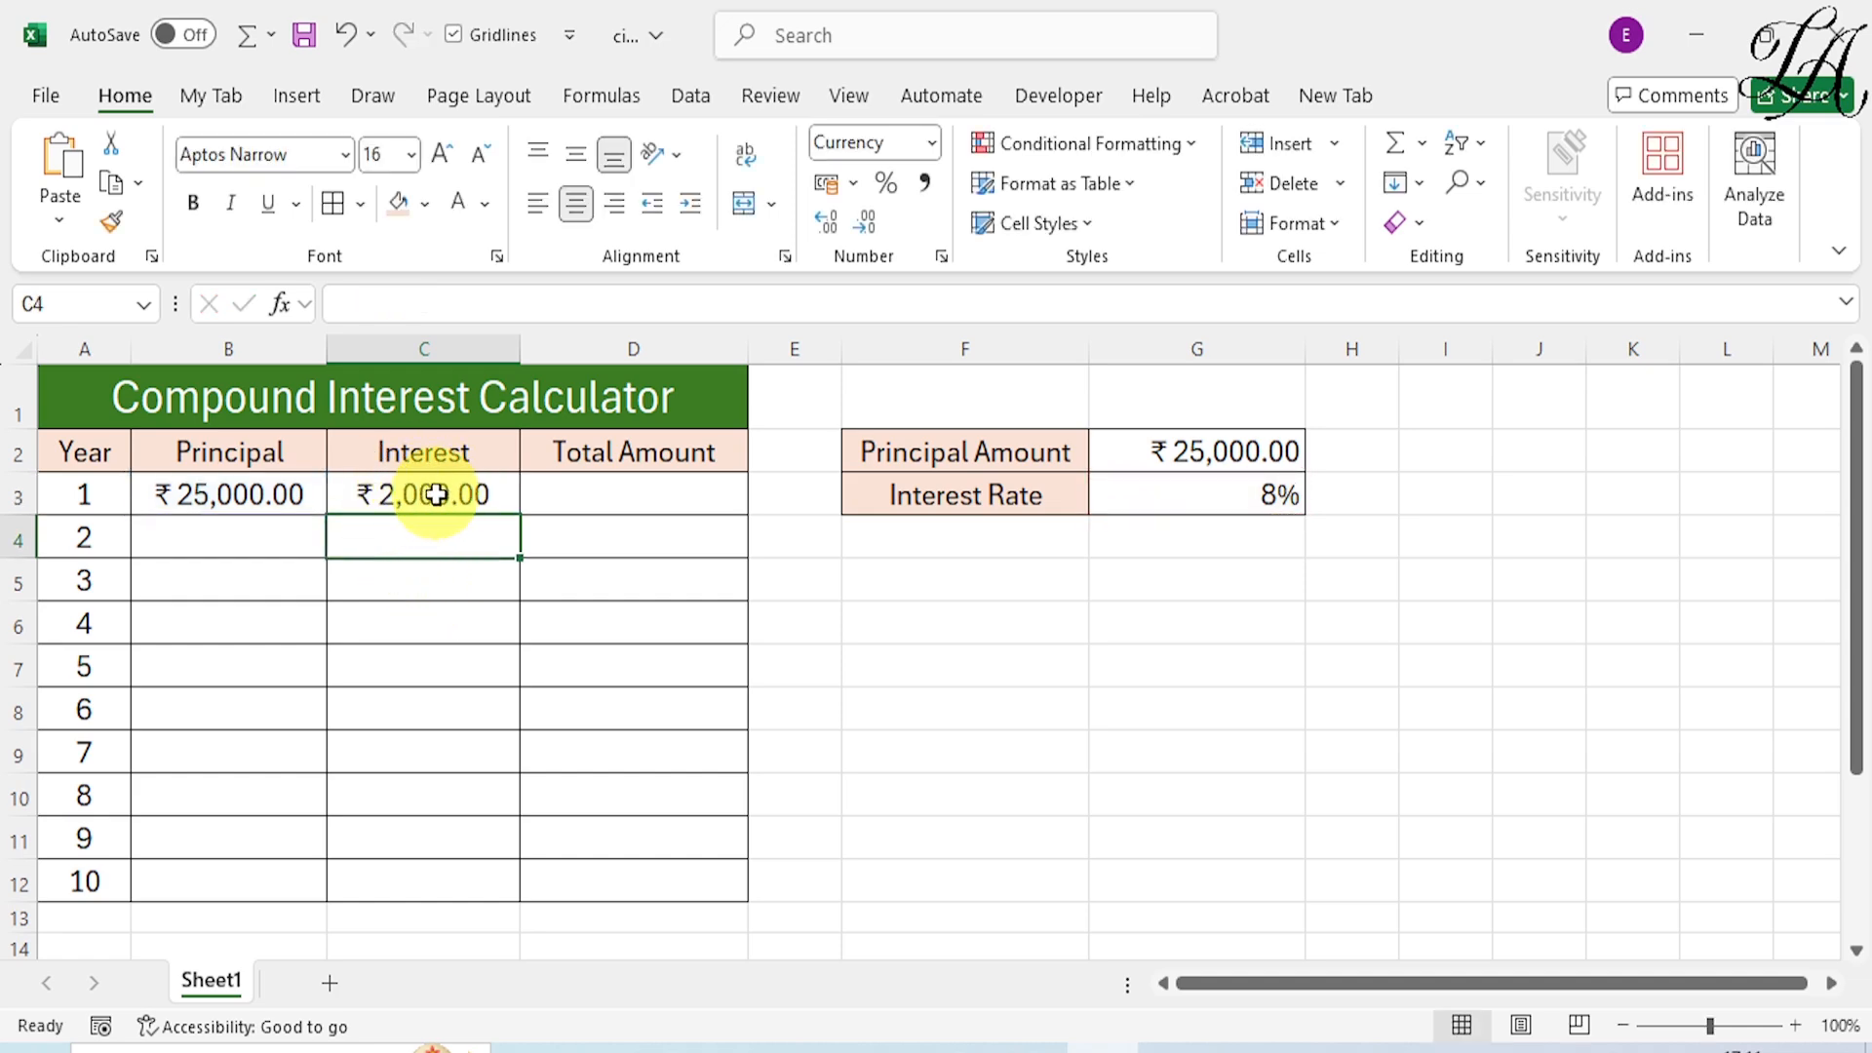
Step: Calculate the Year 1 total amount in D3 by adding principal and interest with =B3+C3
left_click(550, 493)
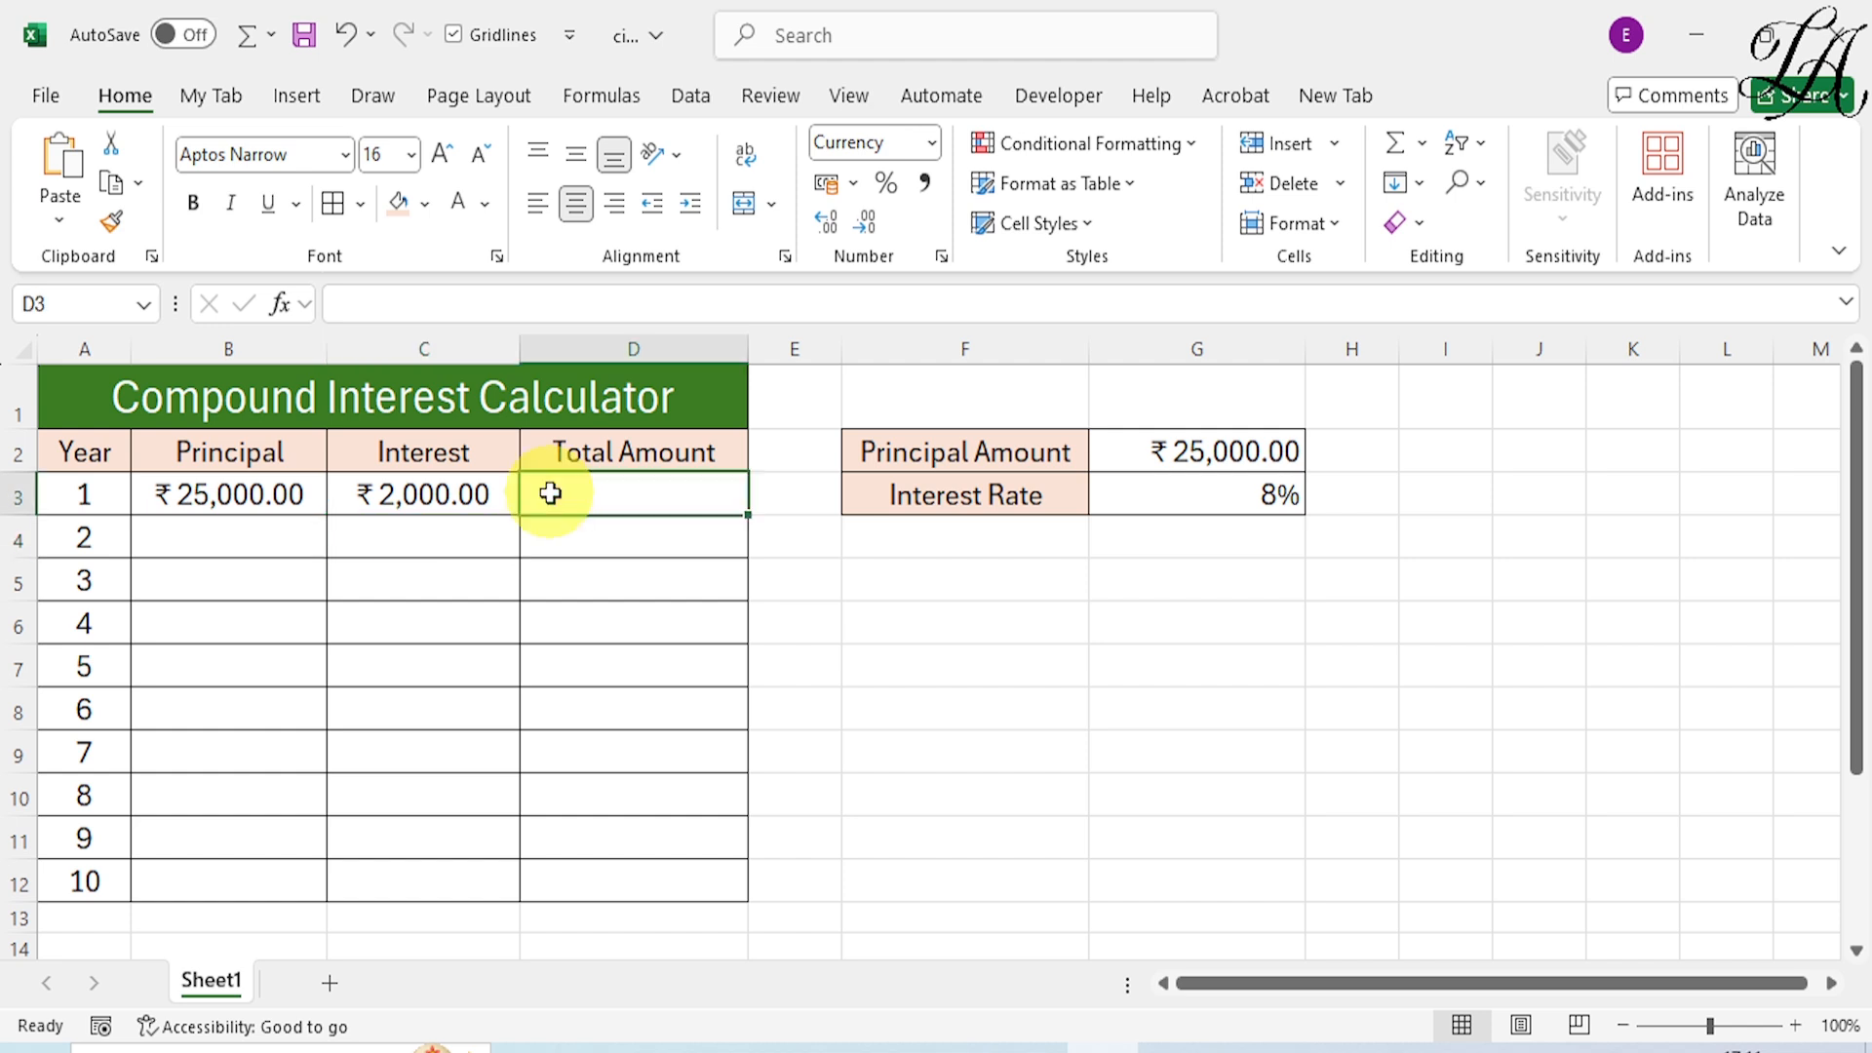
type("=")
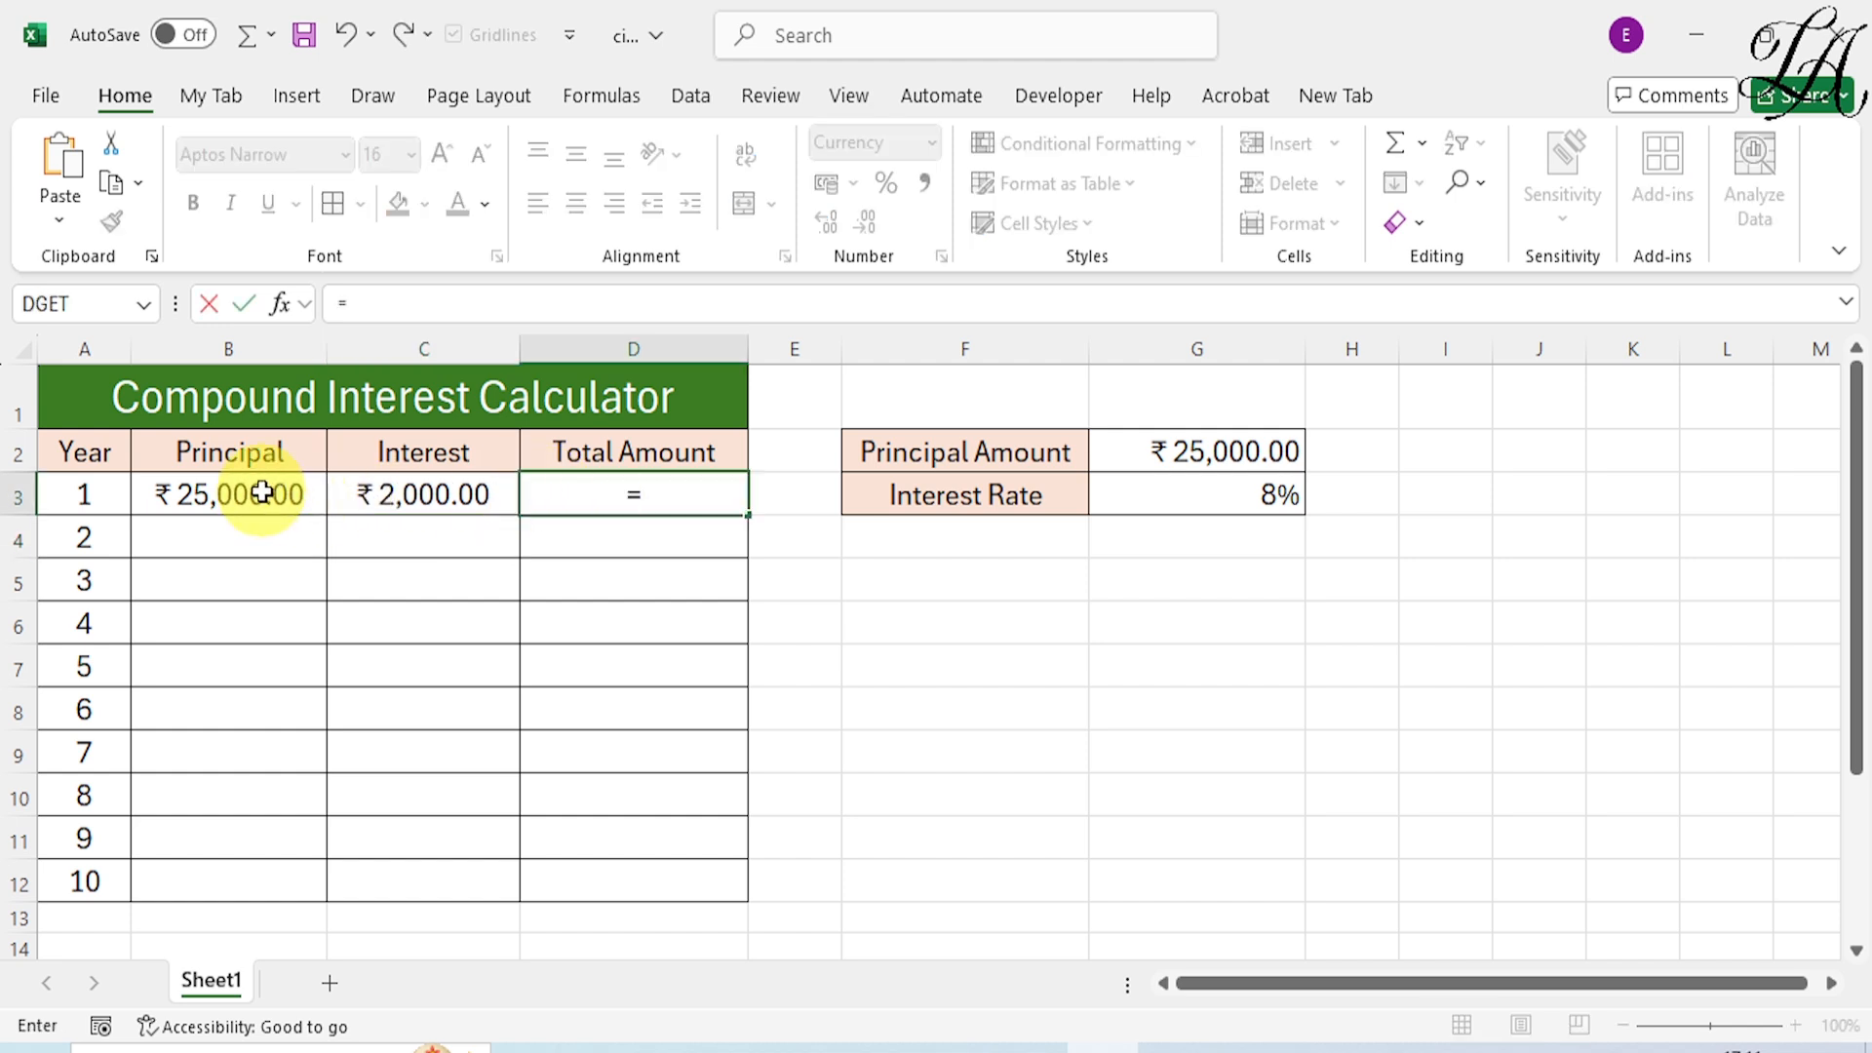
left_click(261, 493)
type("+")
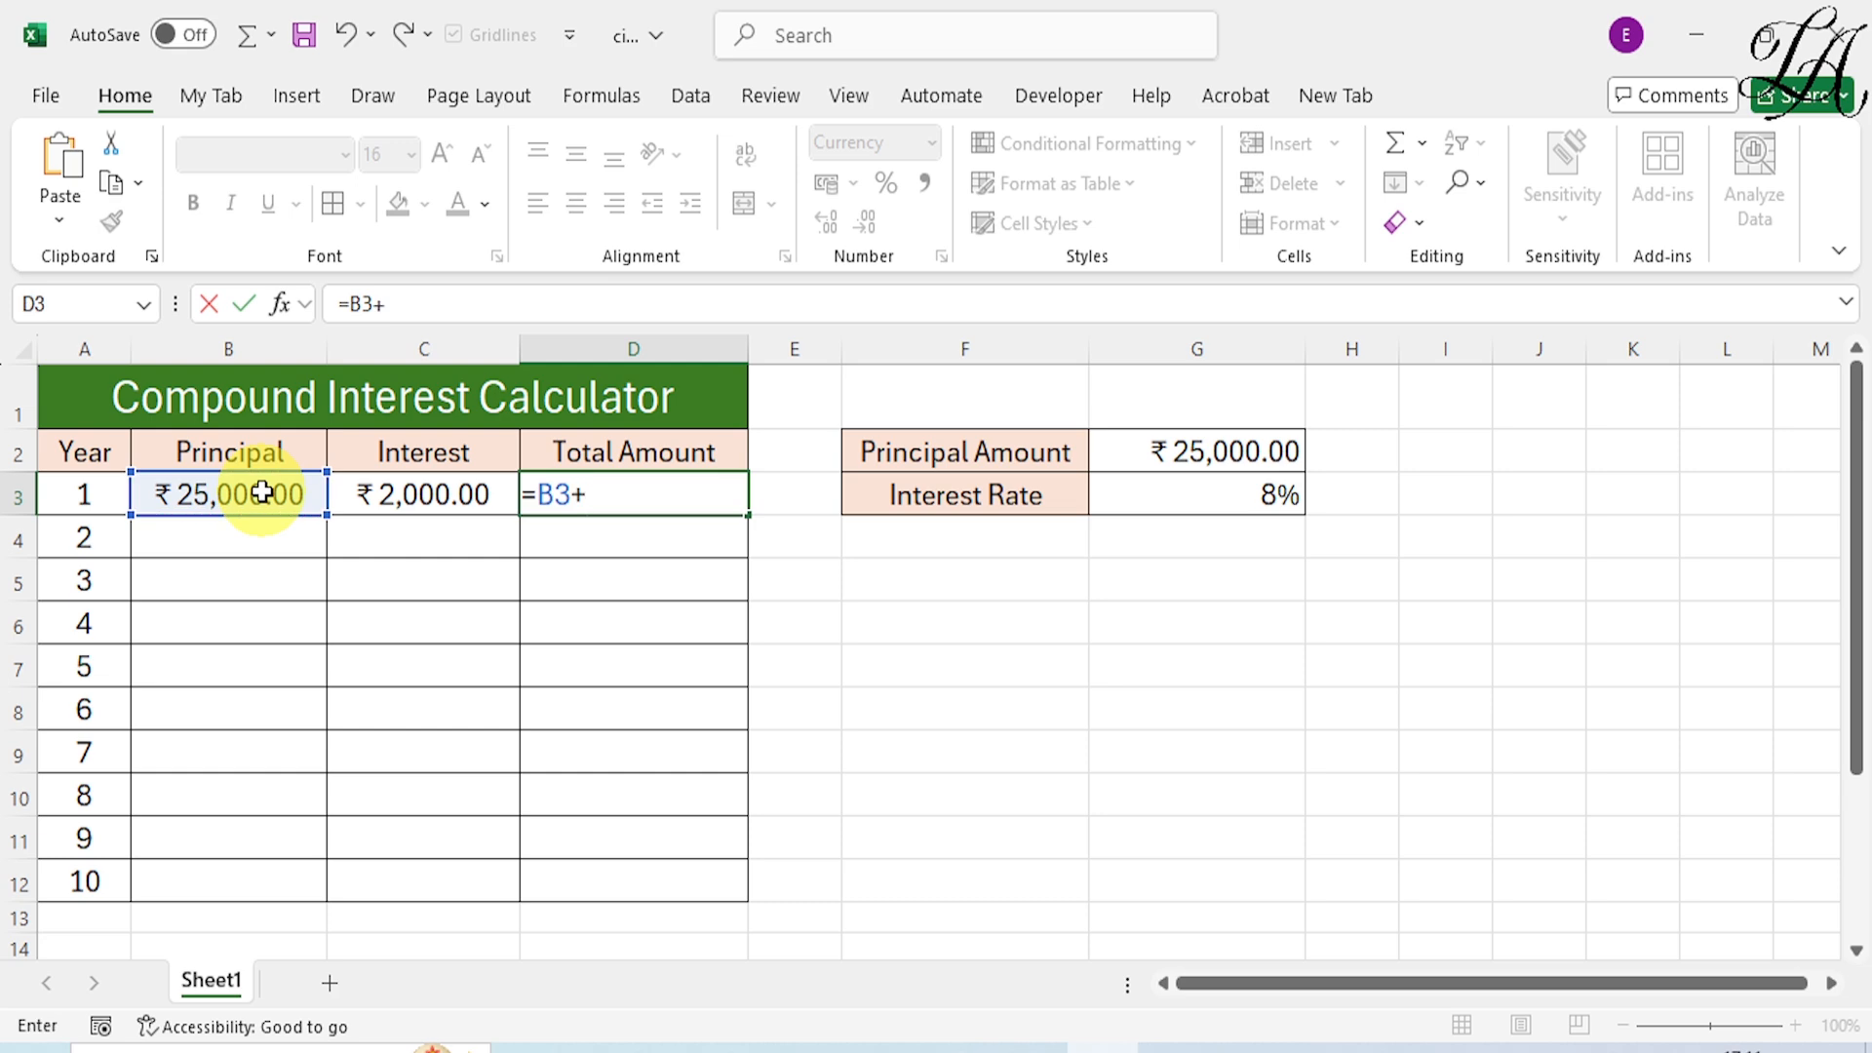
left_click(386, 491)
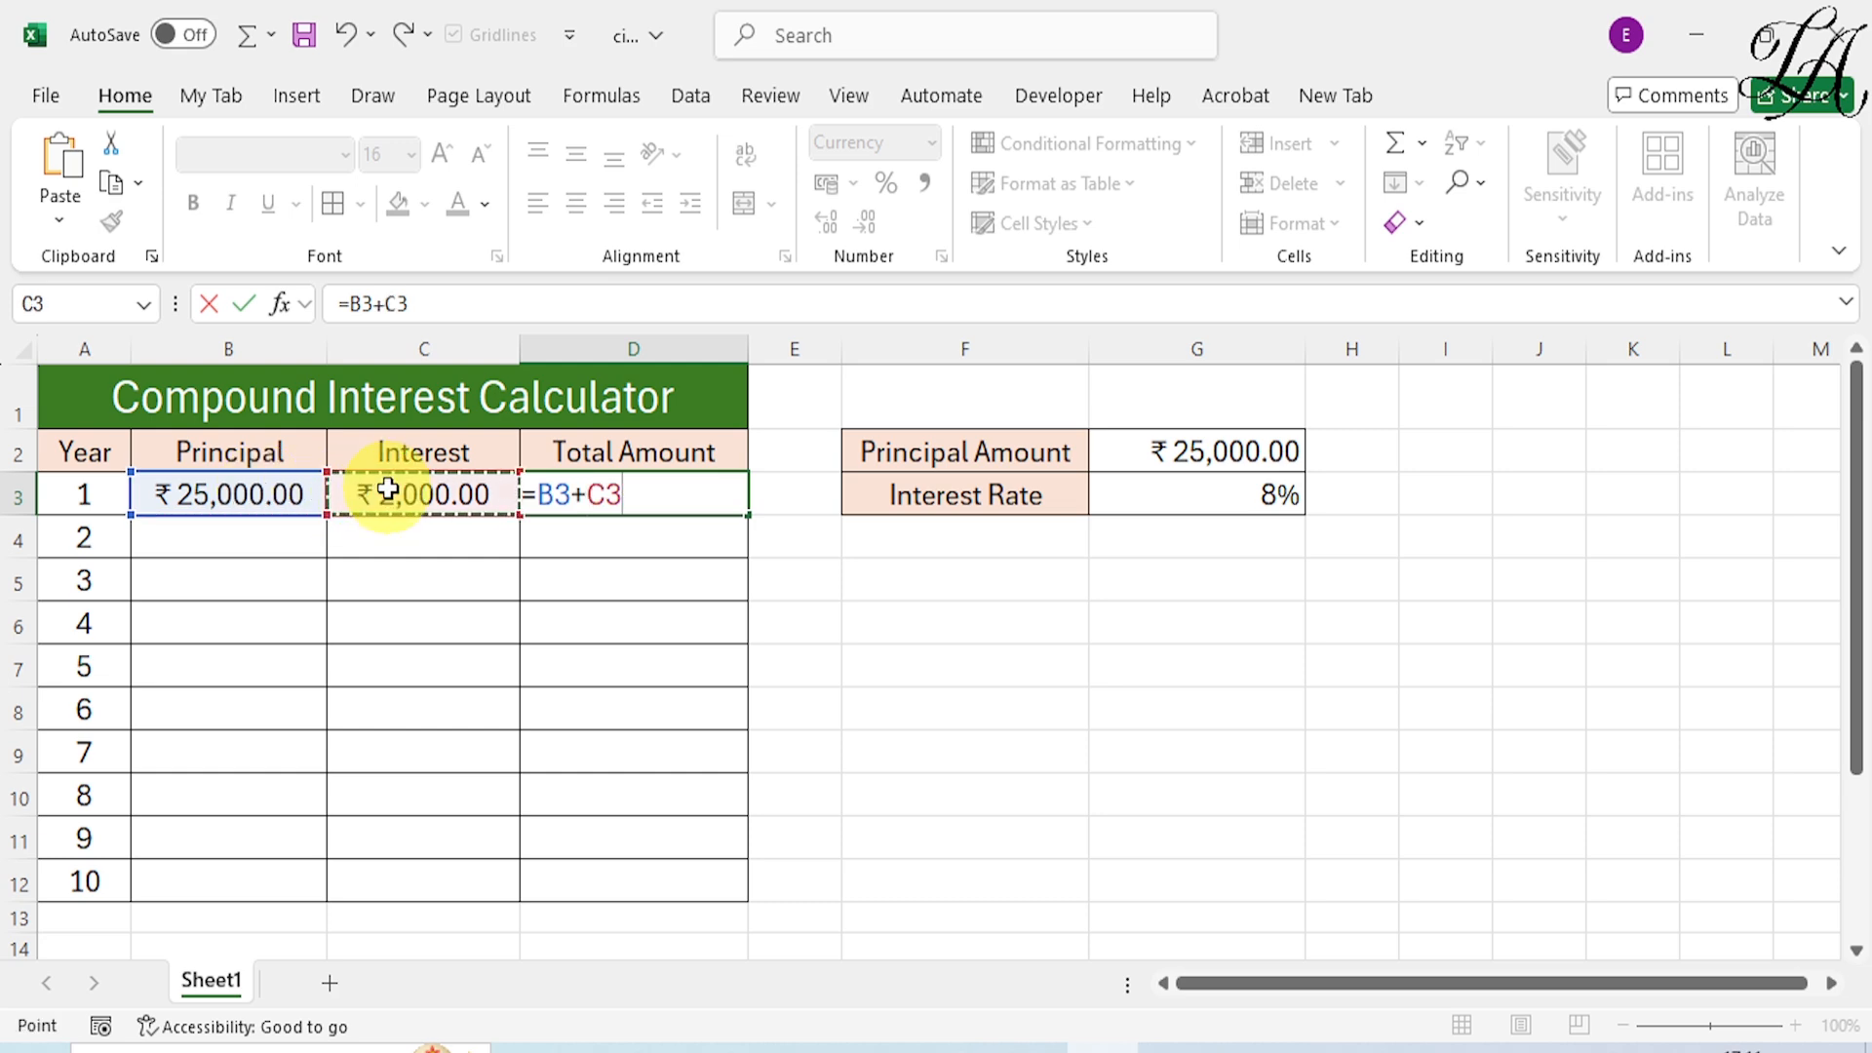
key("Return")
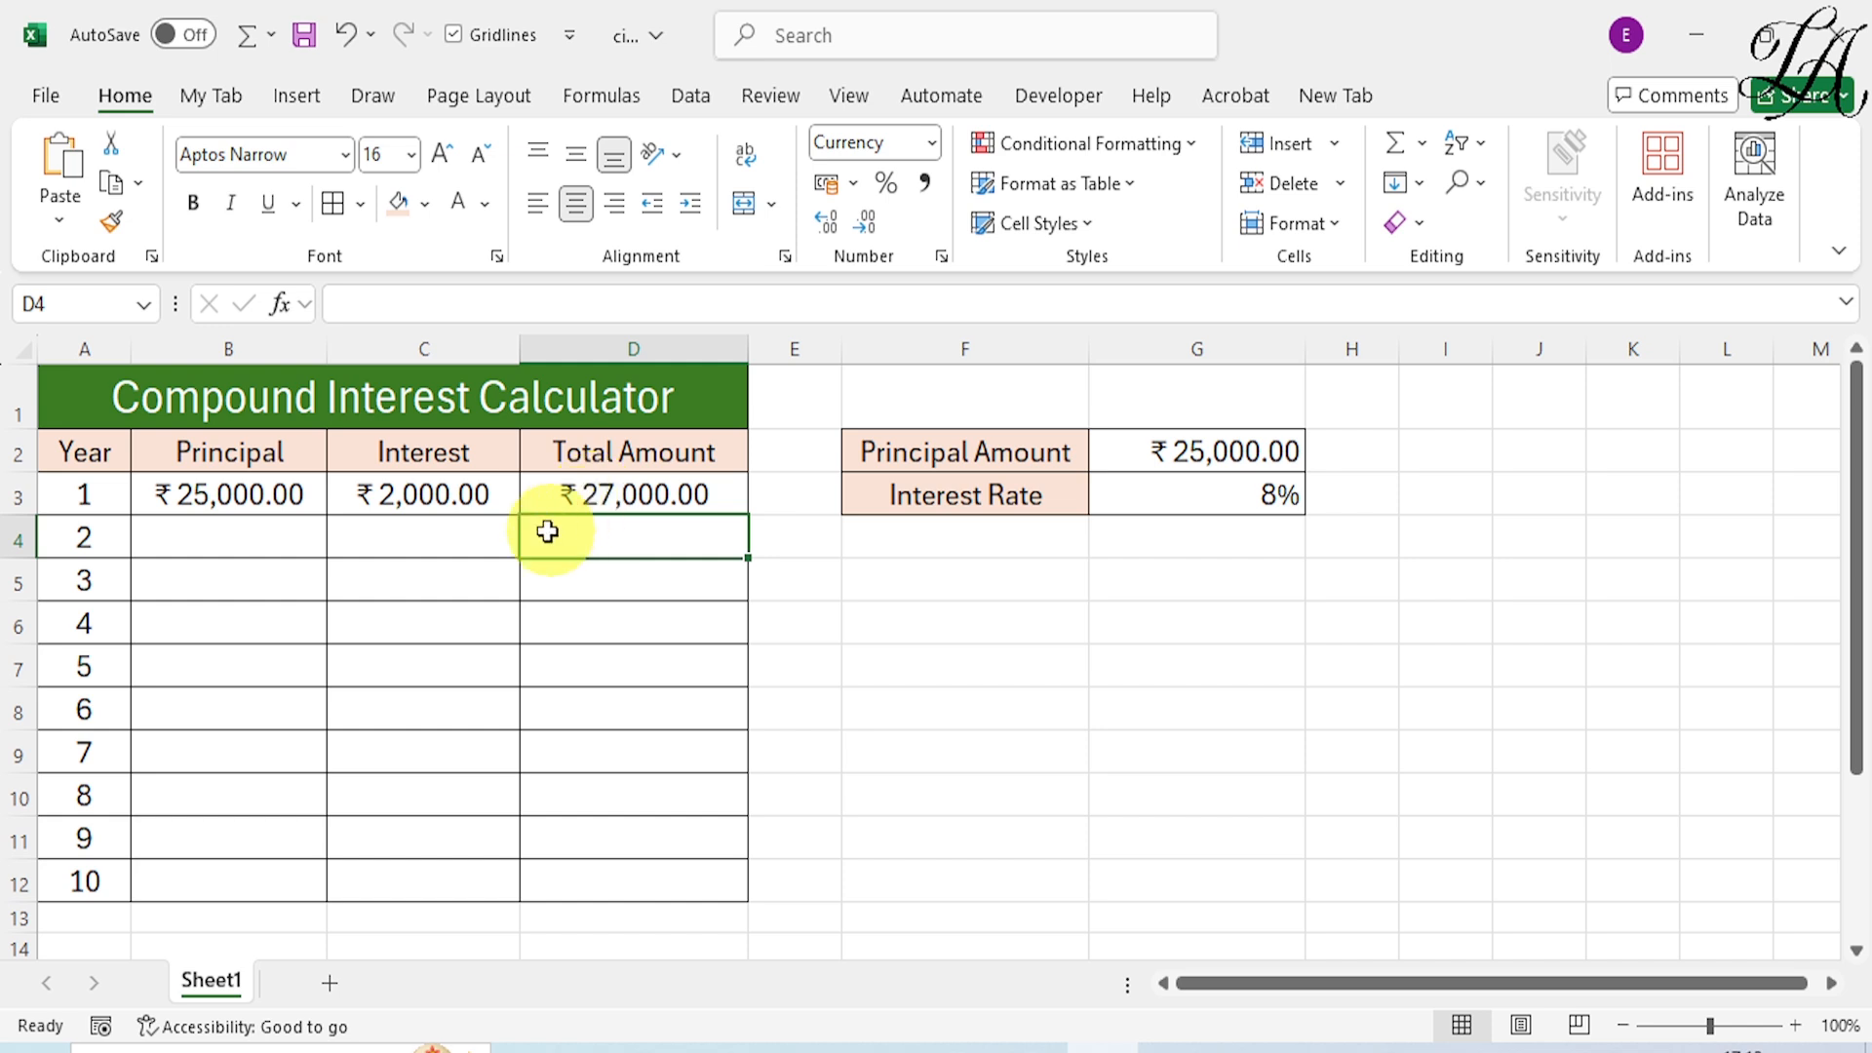
Step: Set the Year 2 principal in B4 to the previous year's total with =D3 and fill the formula down to B12
left_click(251, 543)
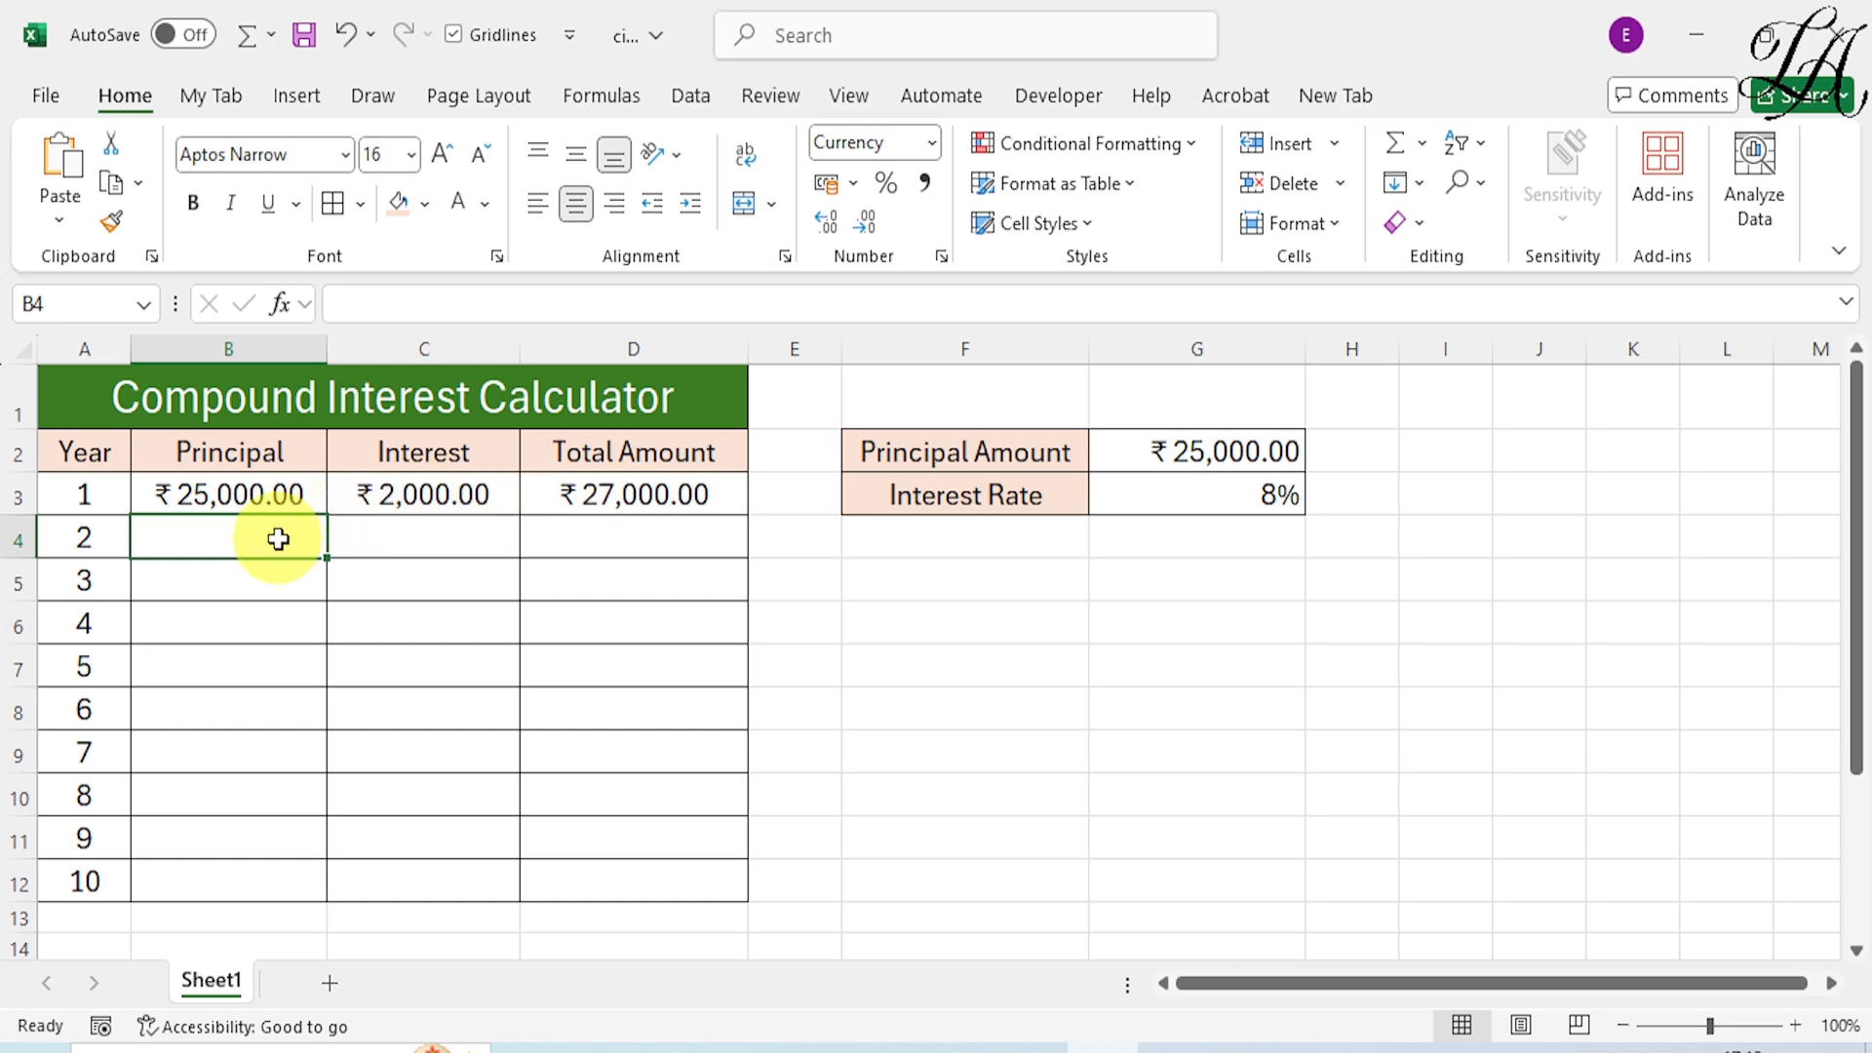
type("=")
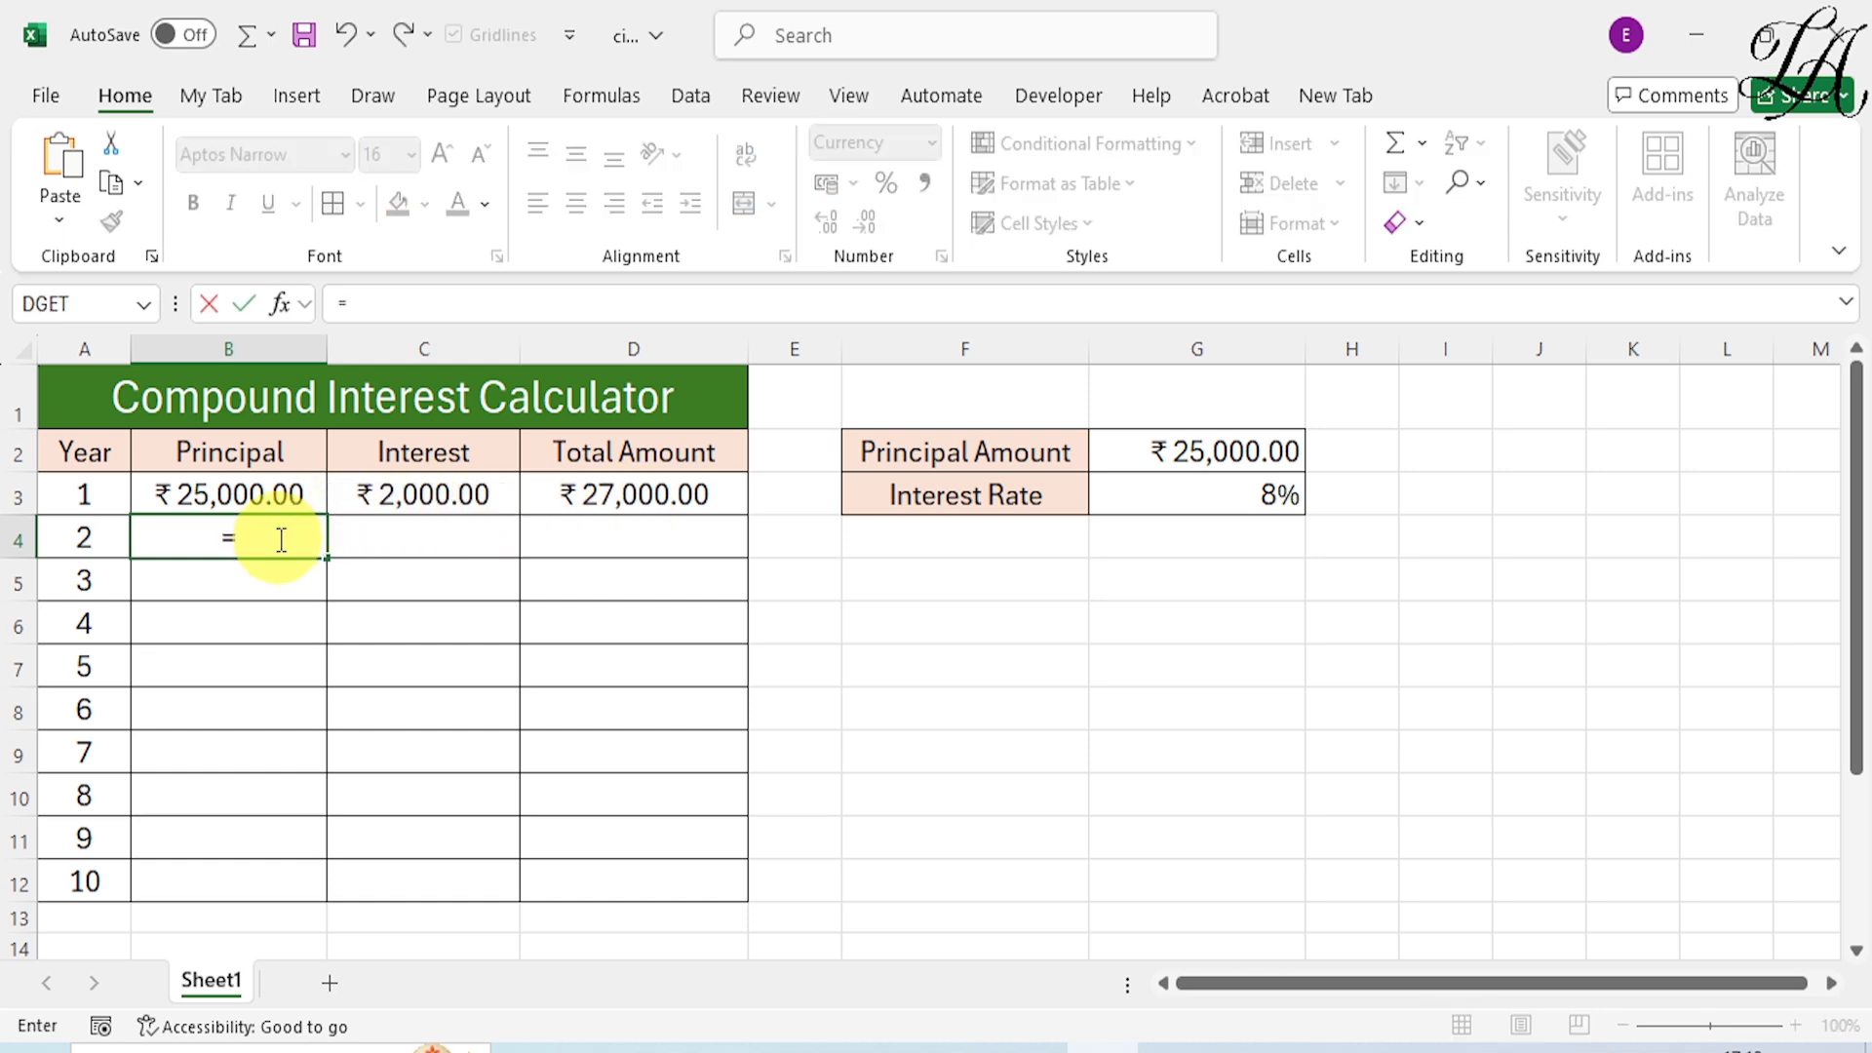
left_click(566, 492)
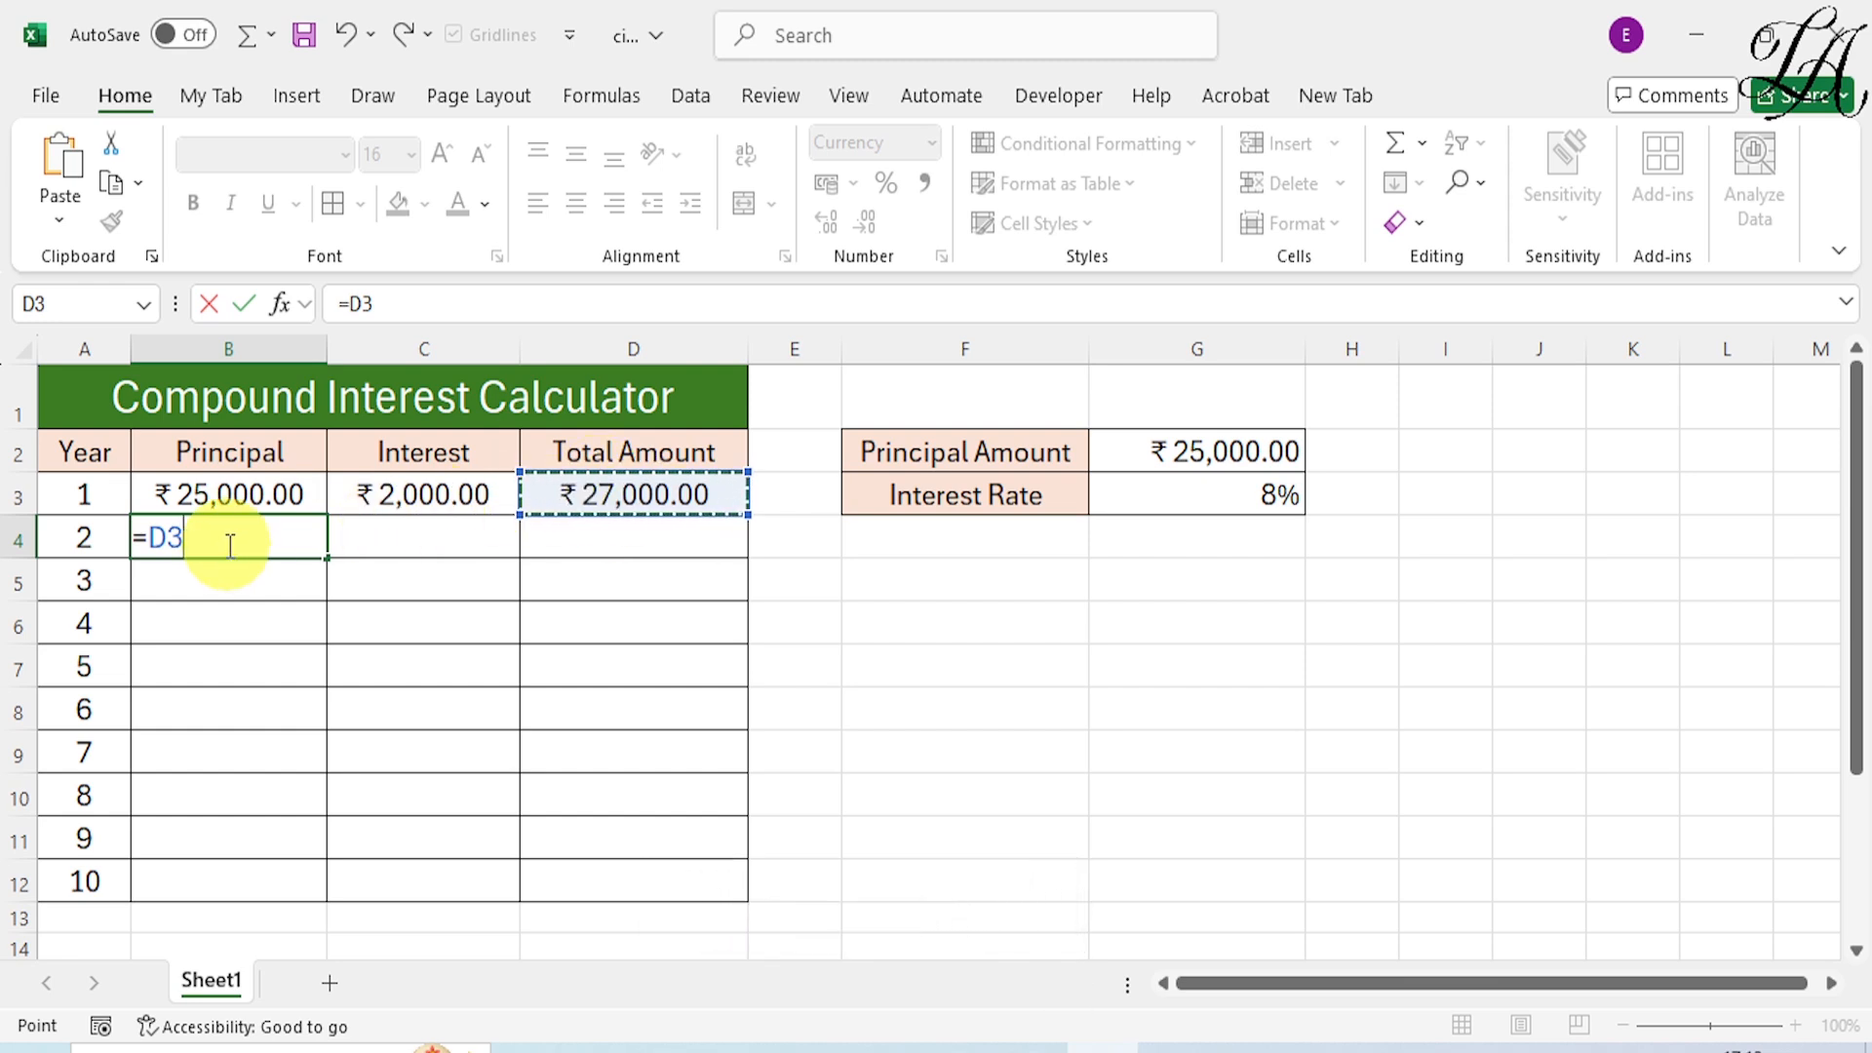
key("Return")
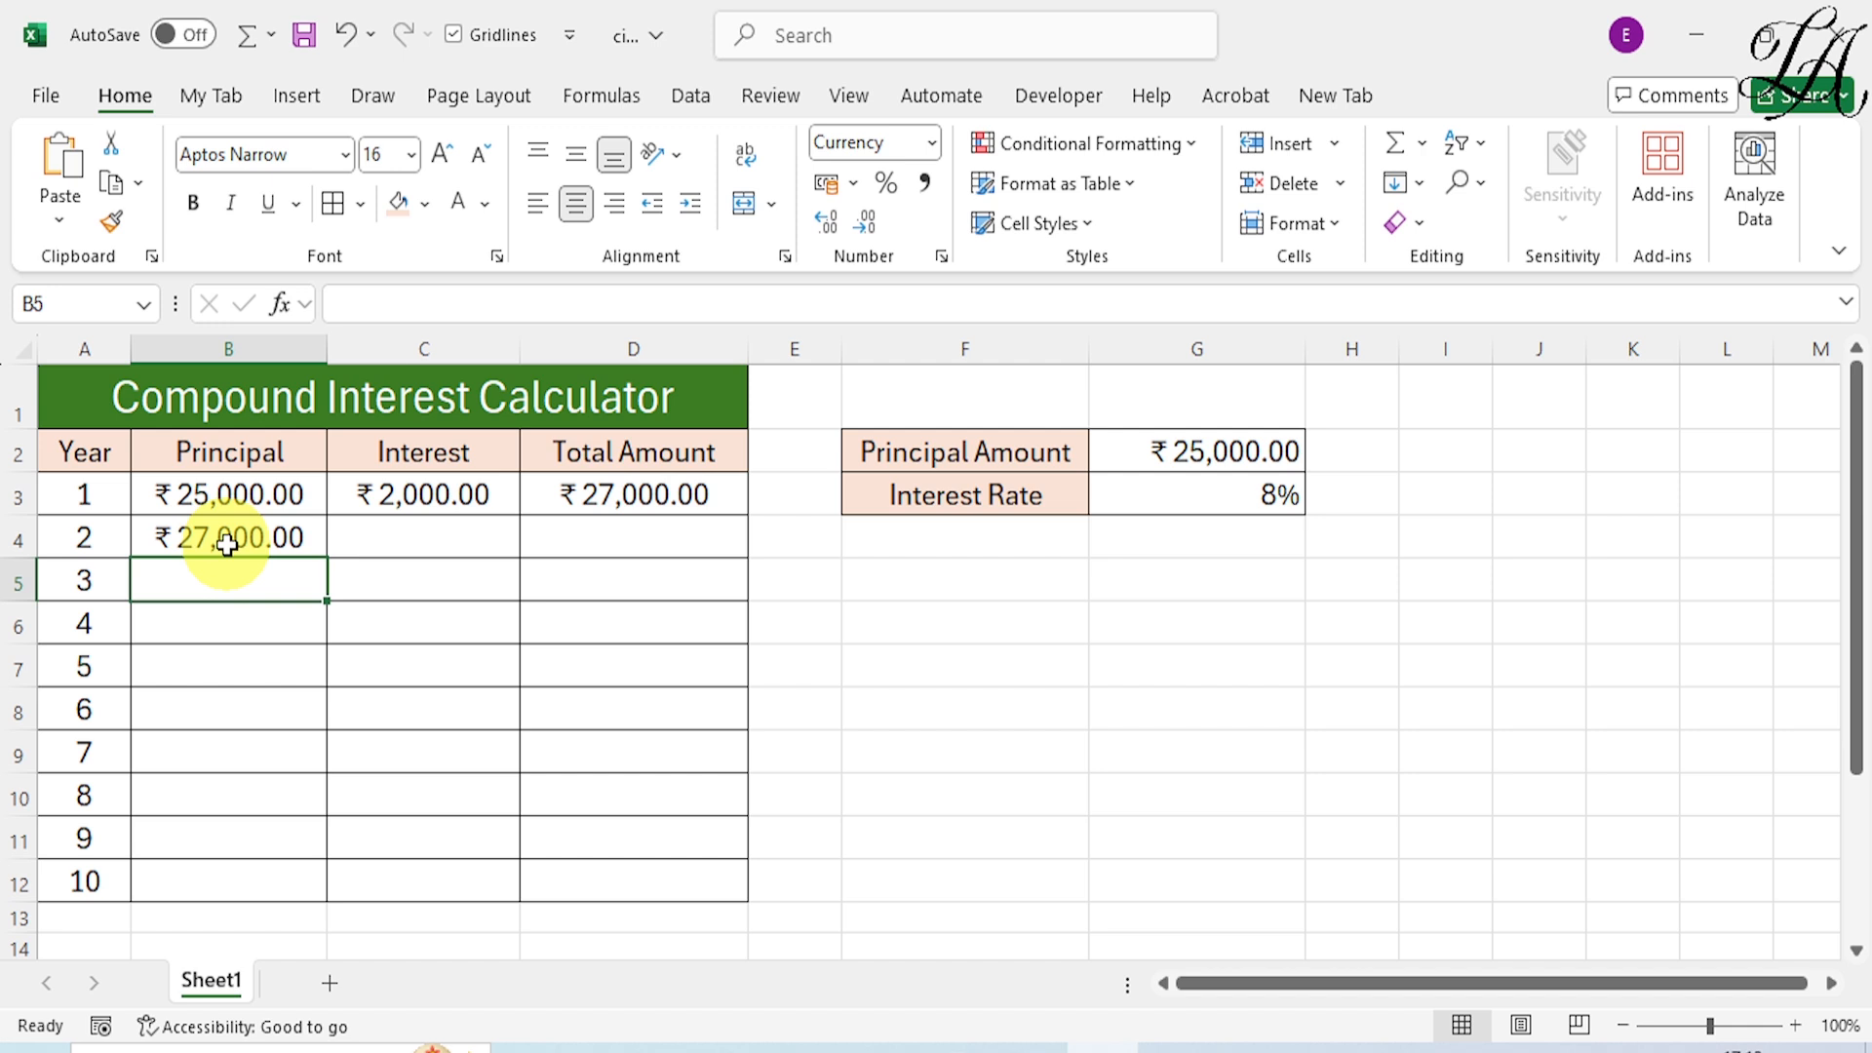
left_click(244, 534)
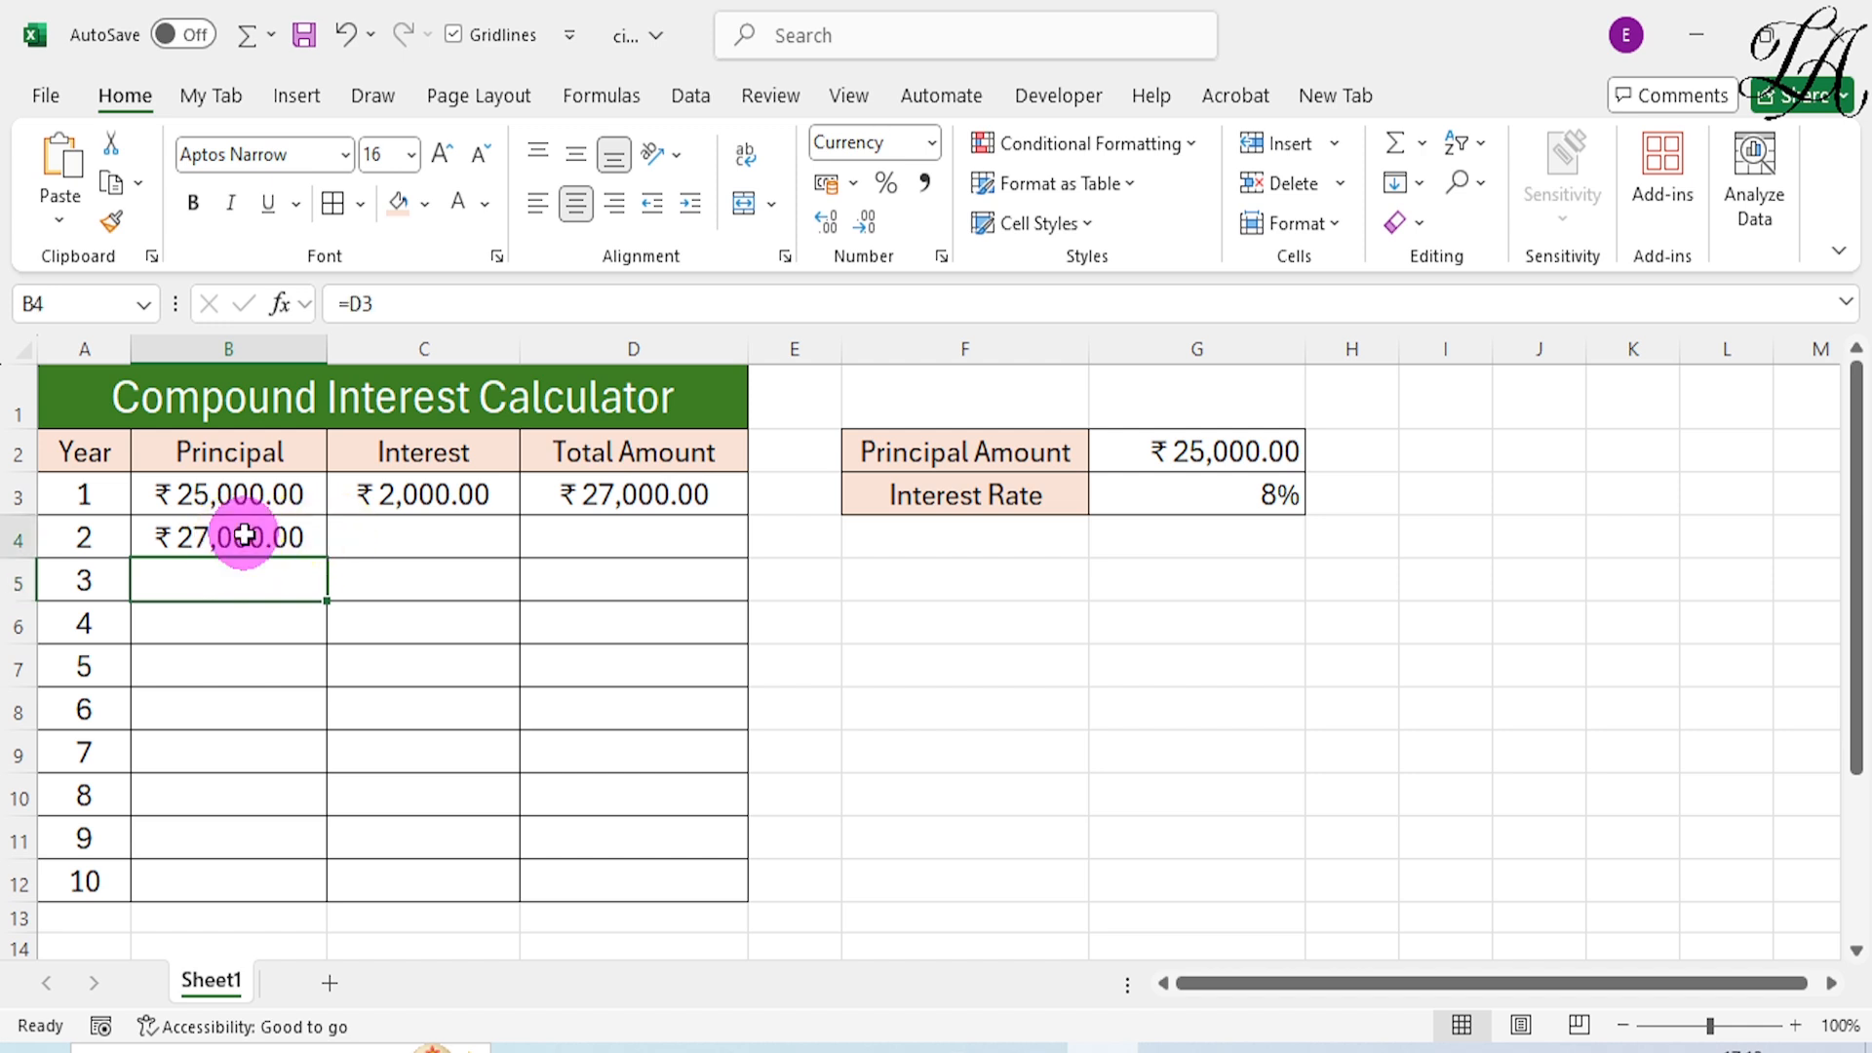
left_click_drag(326, 558, 289, 878)
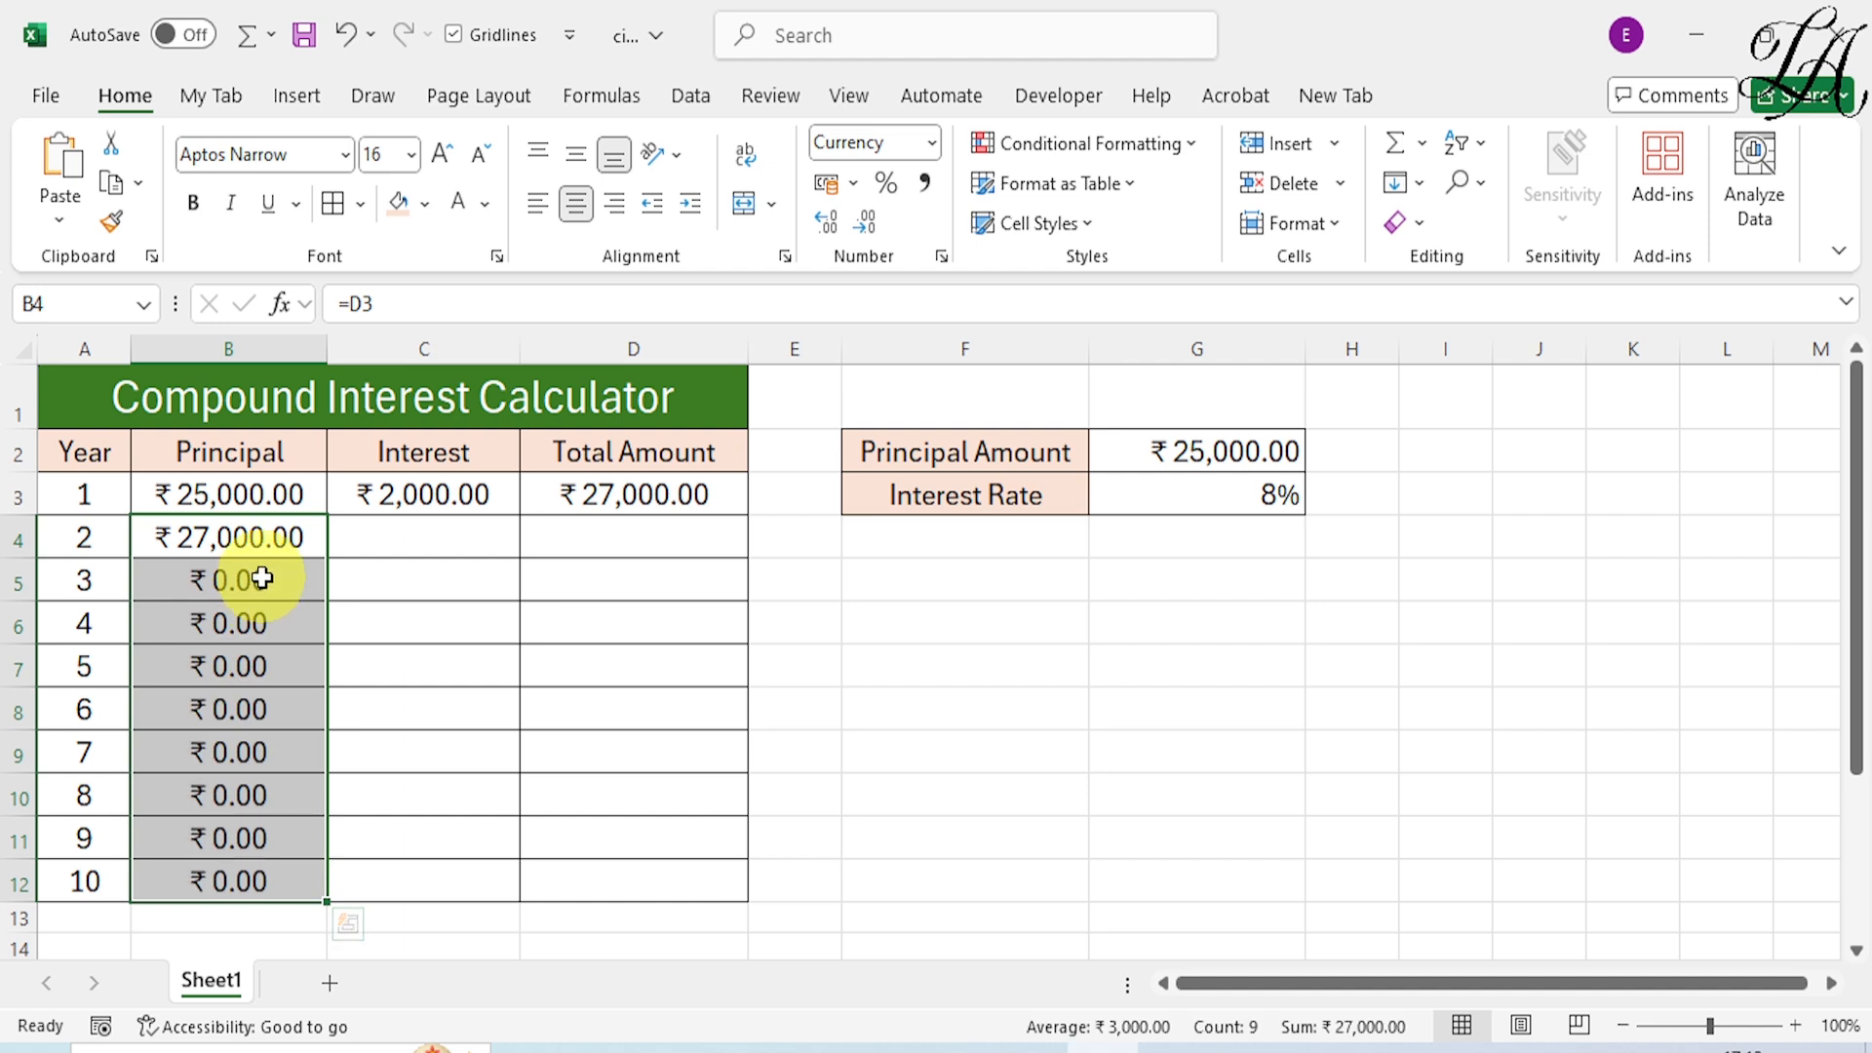
Step: Fill the Year 1 interest formula in C3 and total amount formula in D3 down through row 12
left_click(388, 543)
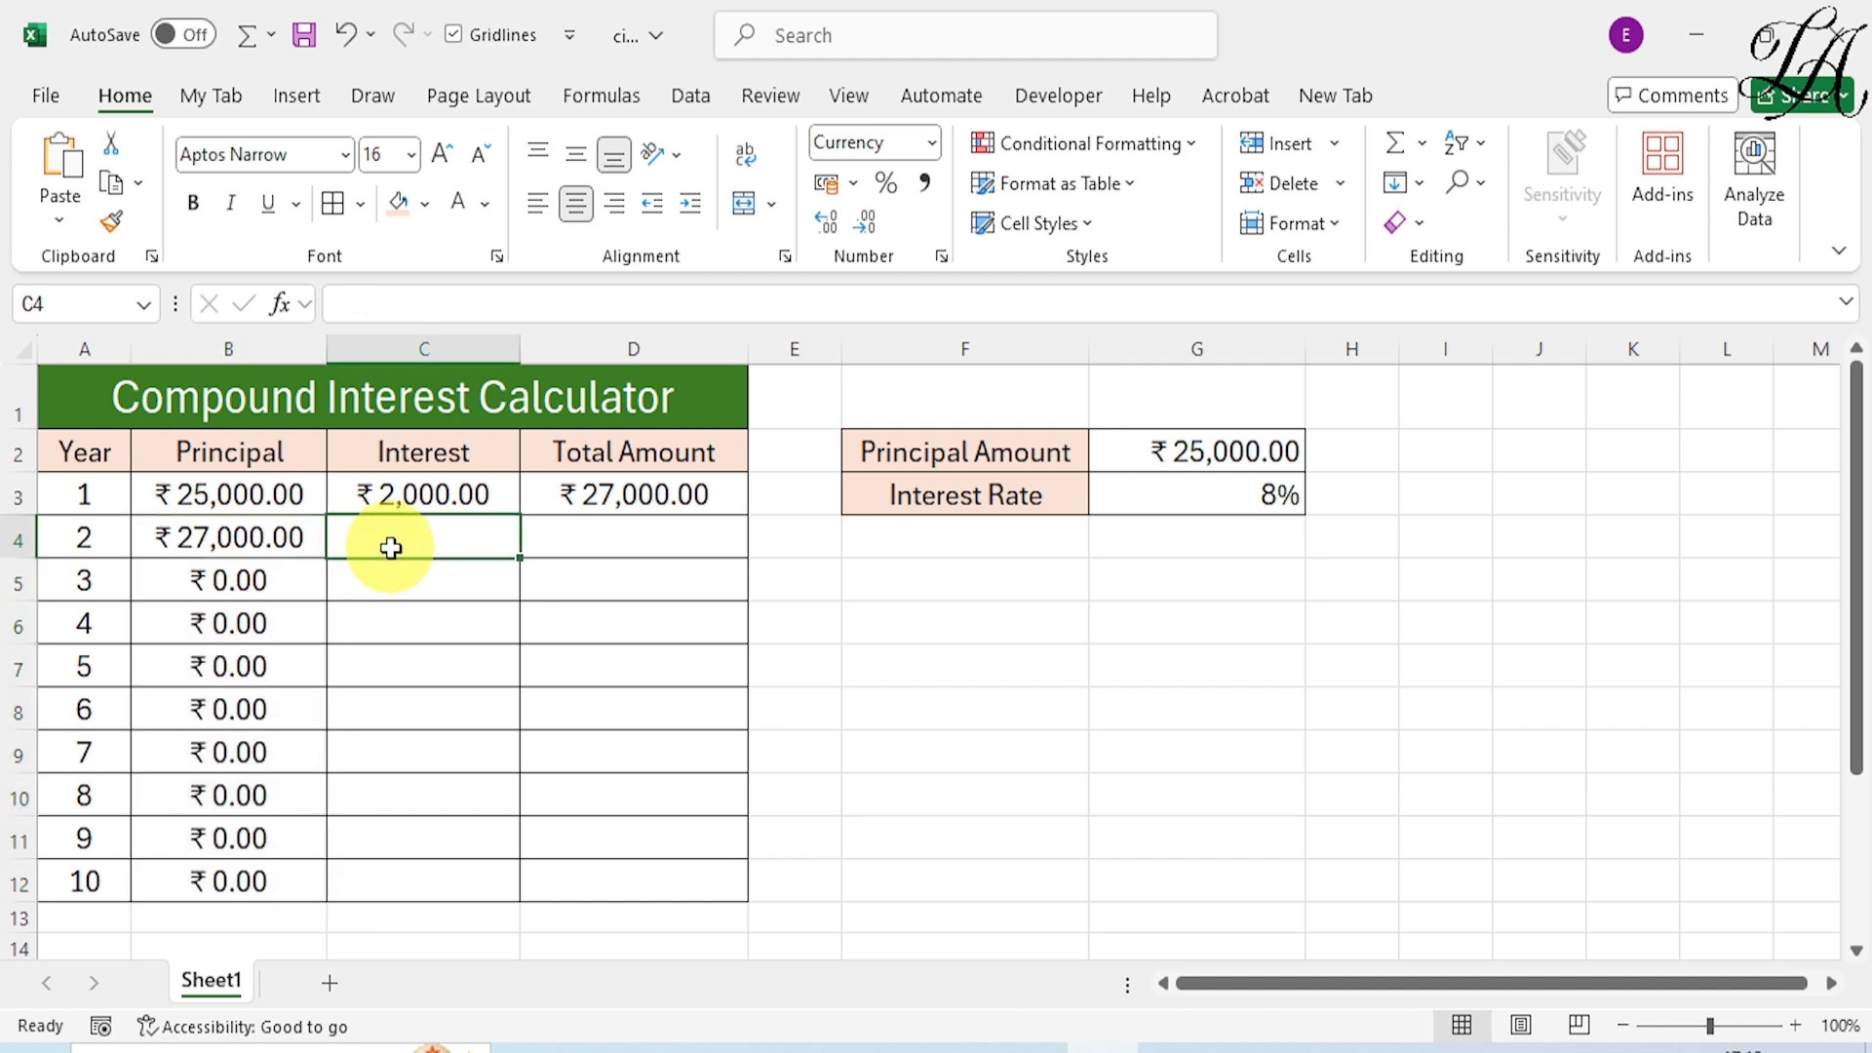
left_click(449, 498)
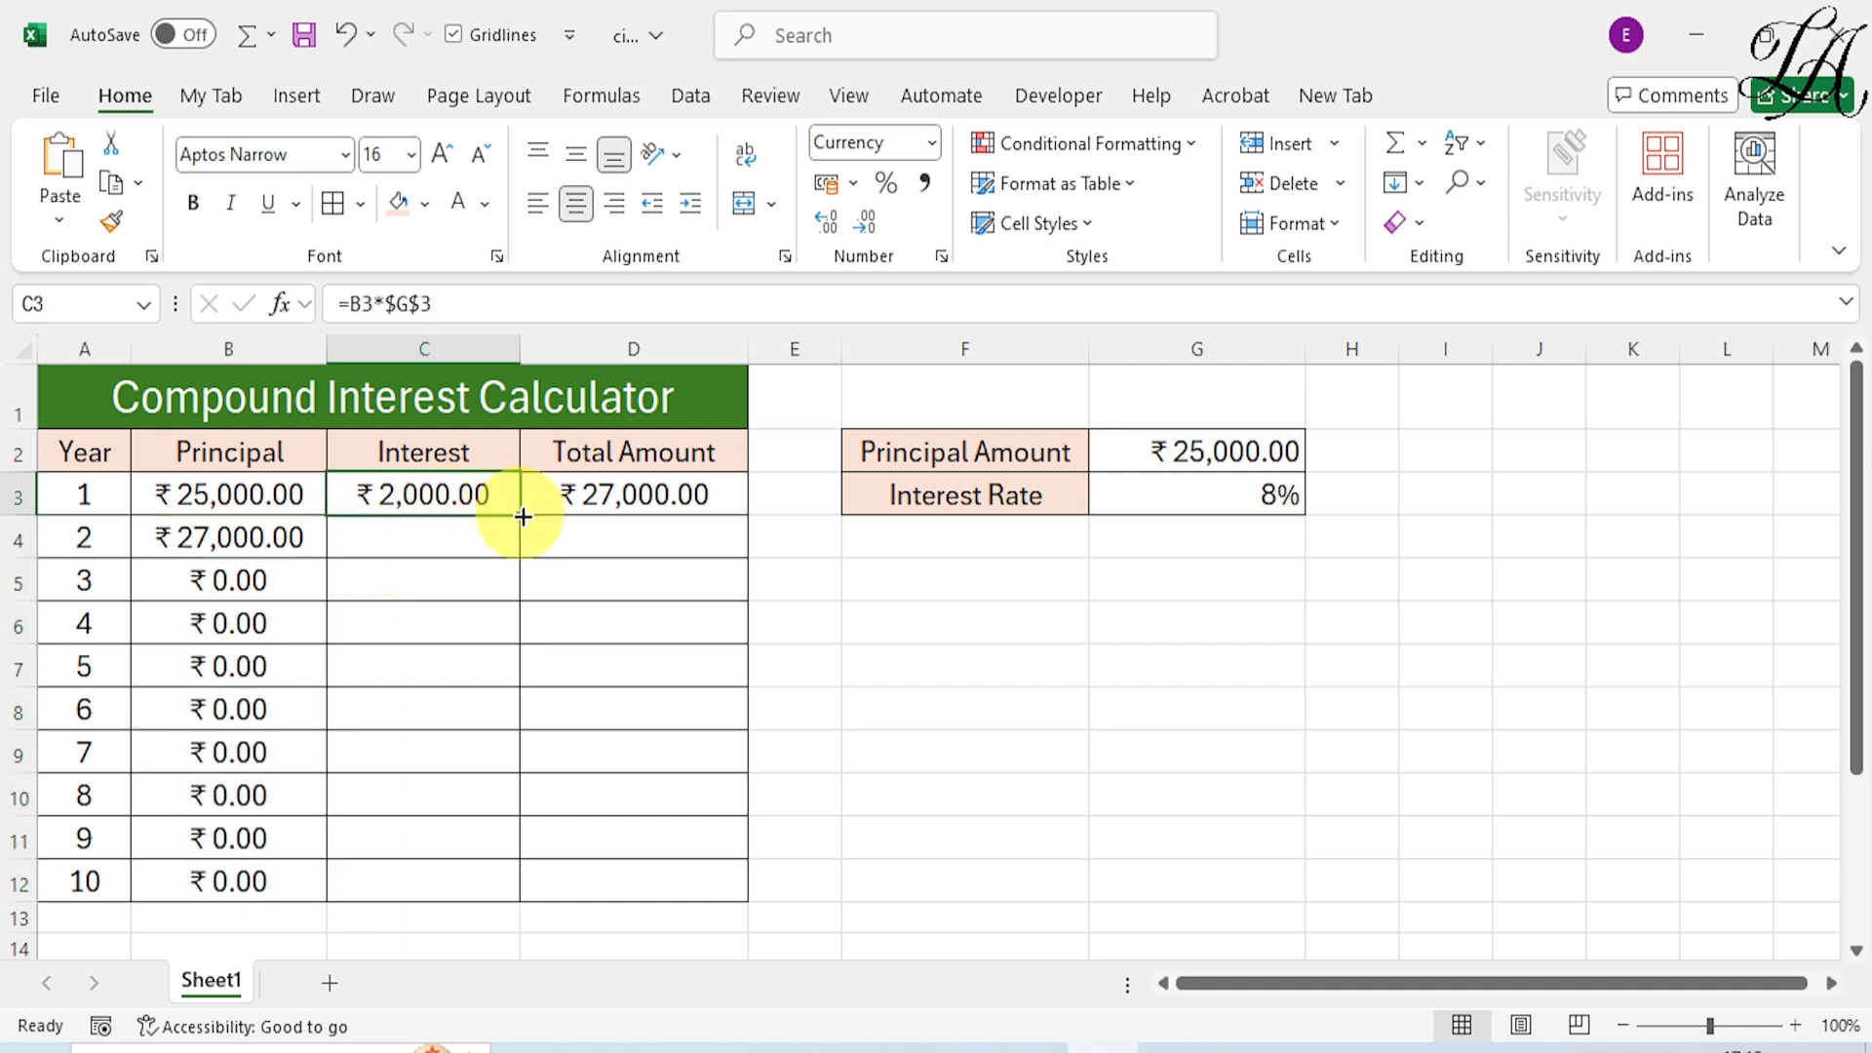
left_click_drag(524, 516, 481, 882)
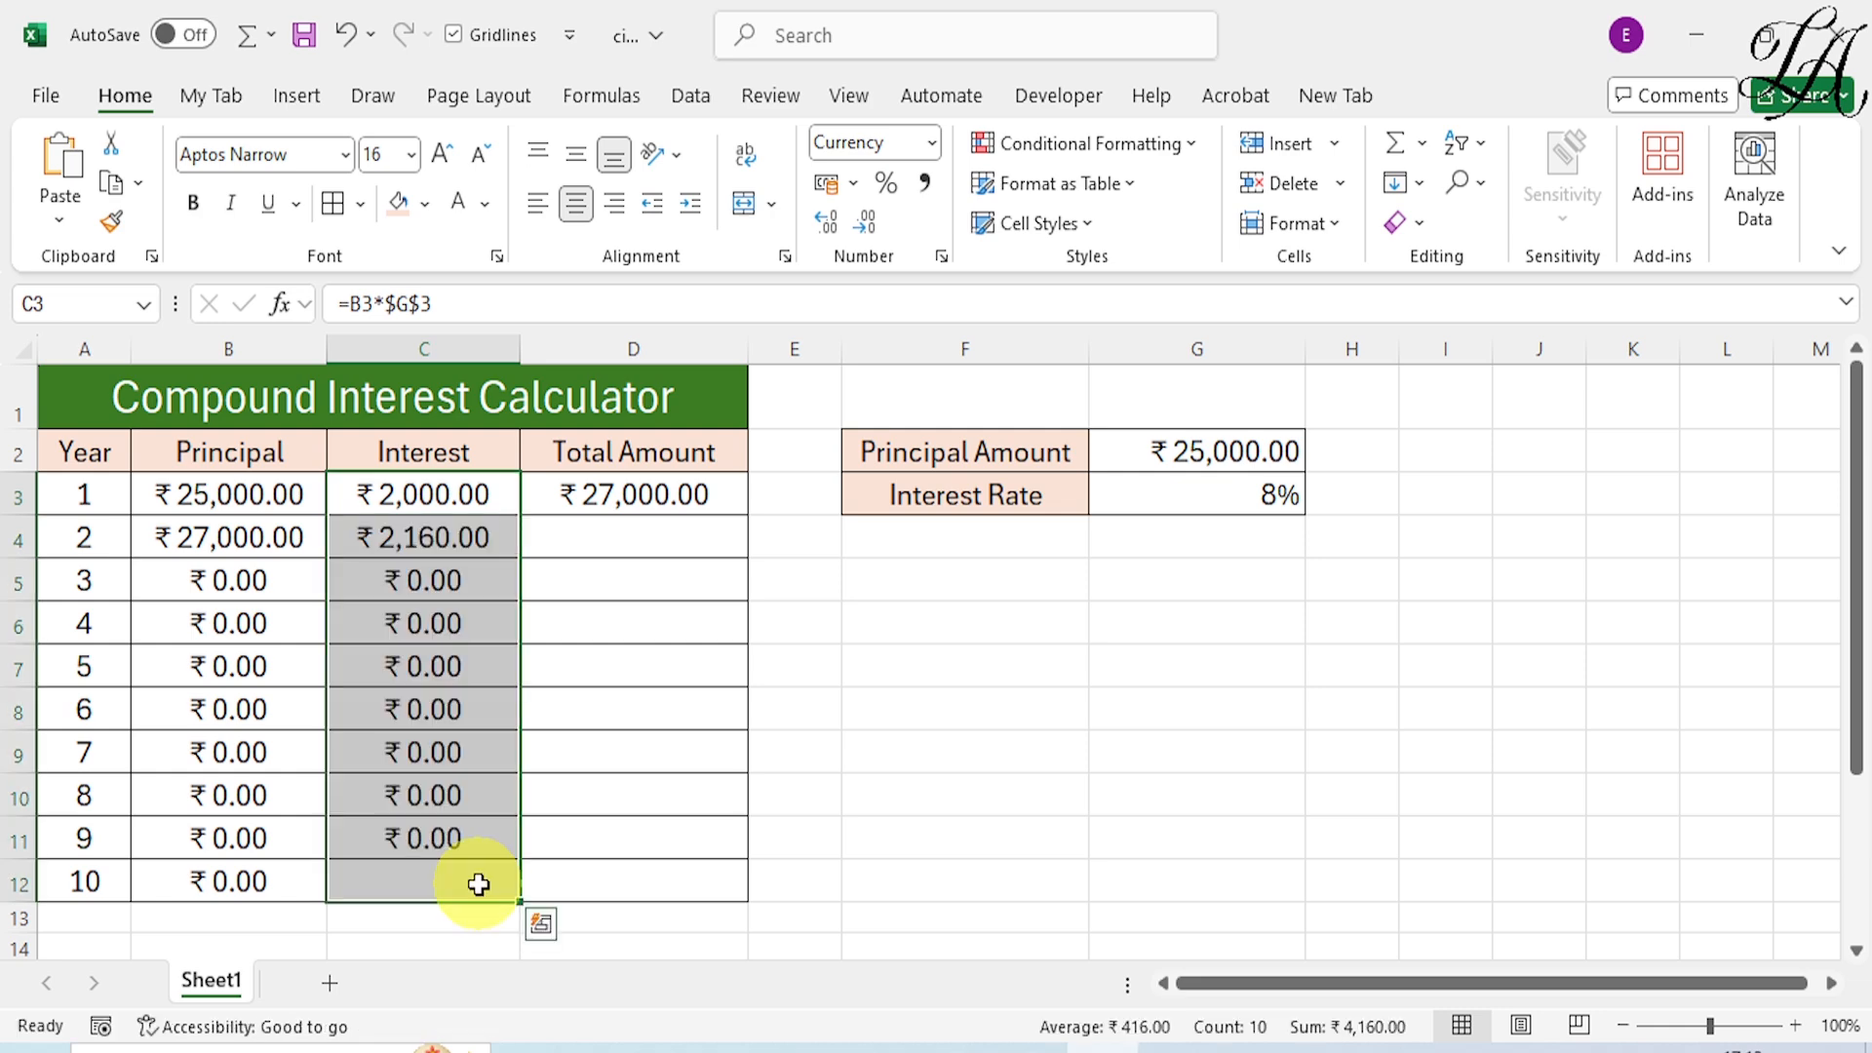
left_click(616, 490)
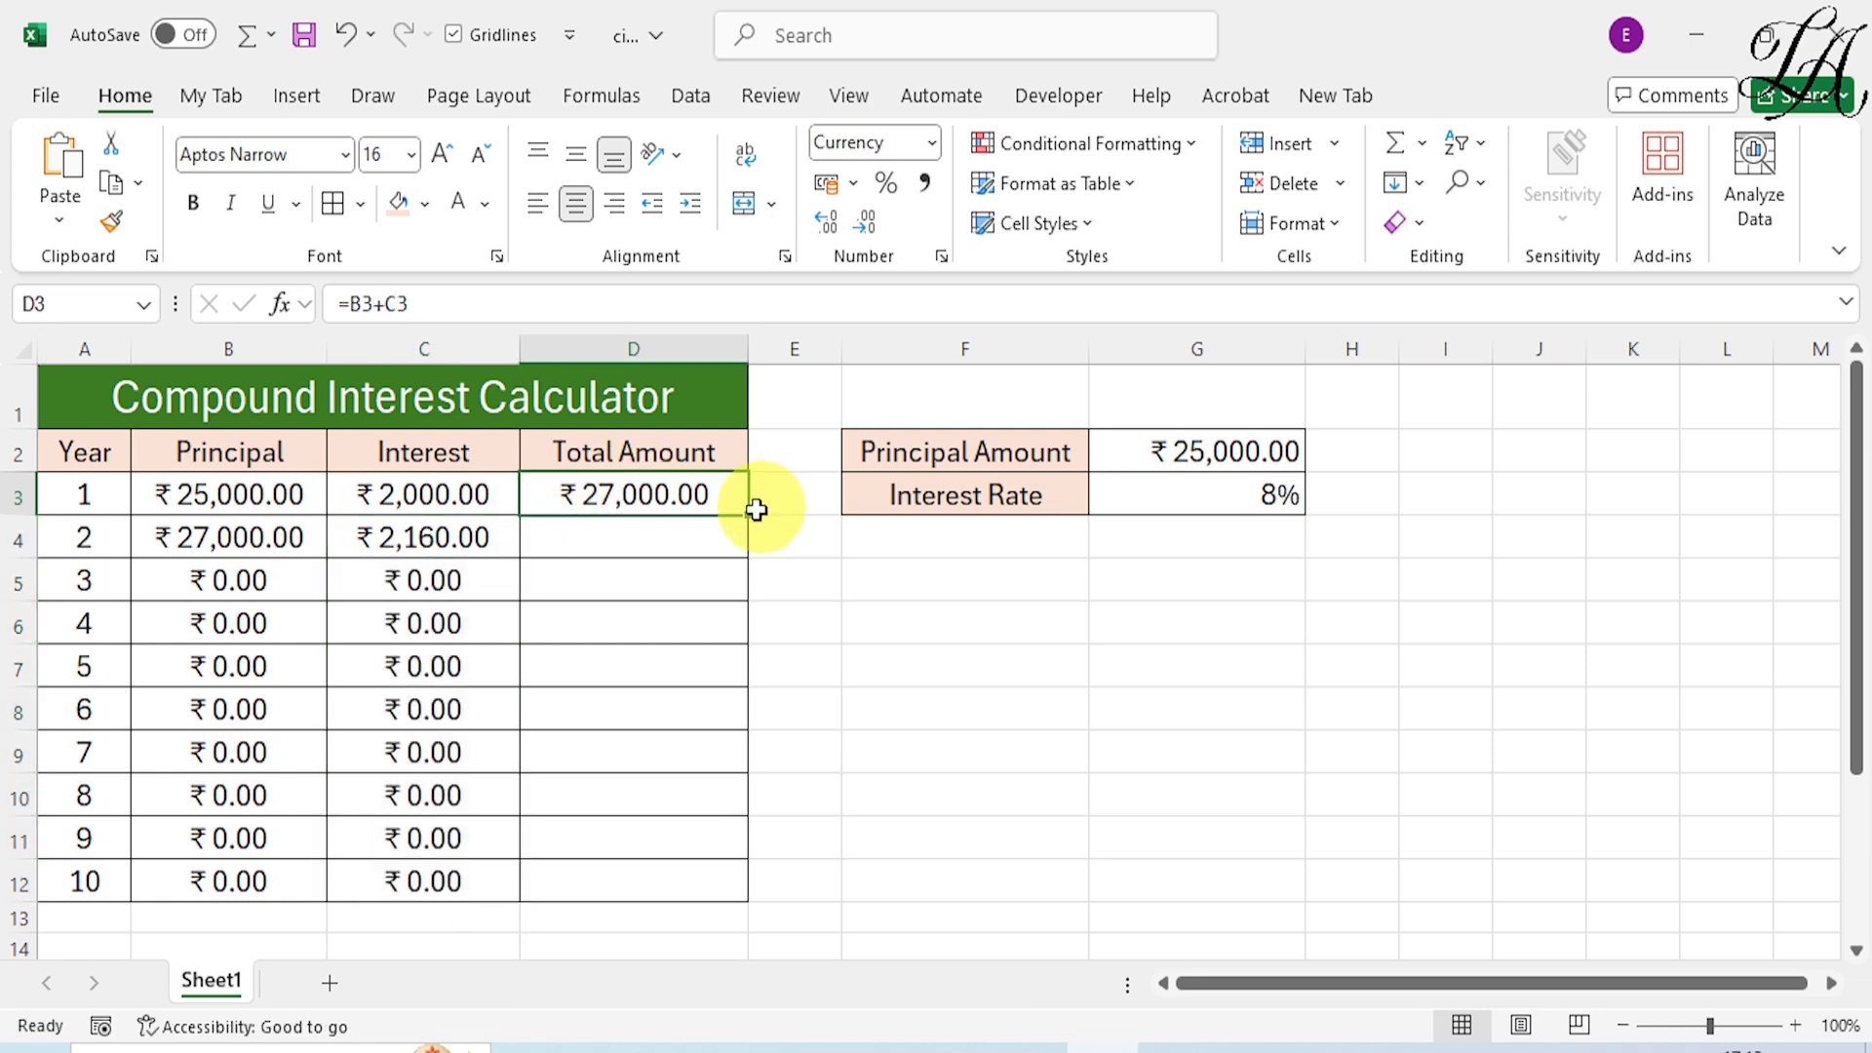
left_click_drag(746, 514, 682, 887)
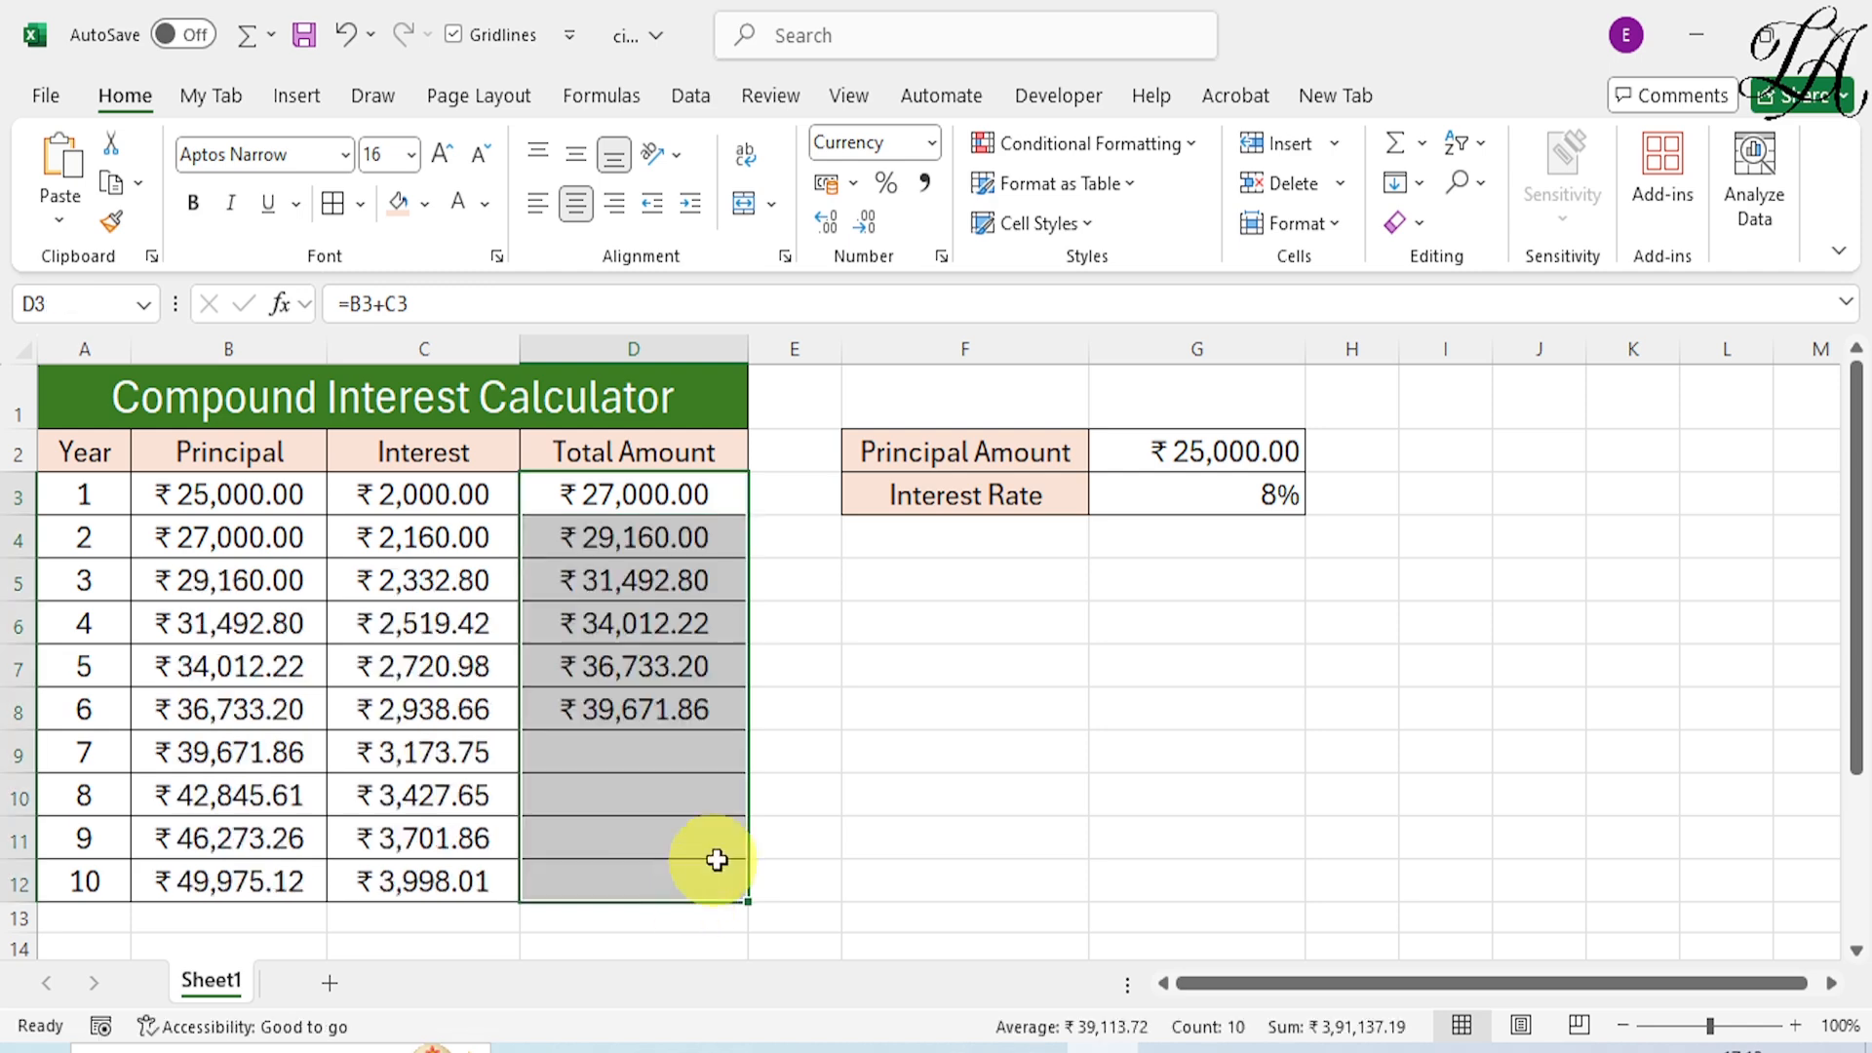
left_click(992, 831)
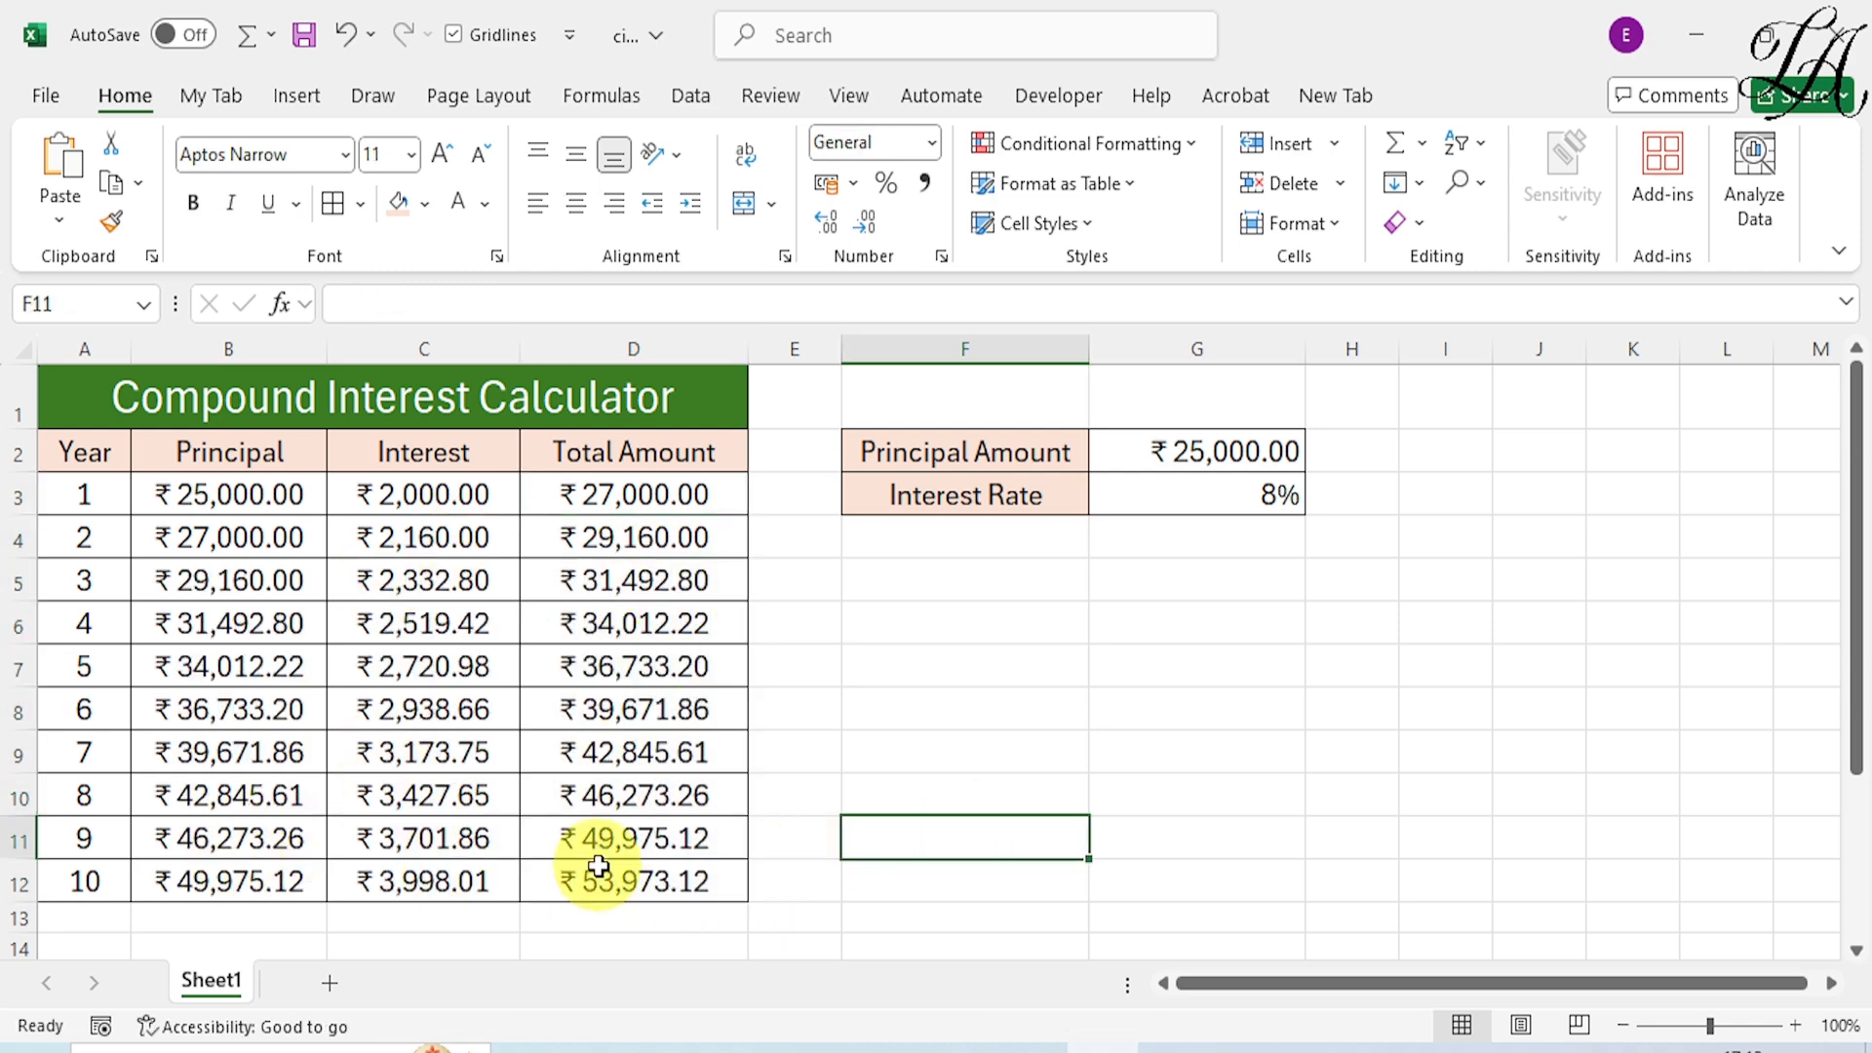
Step: Examine the Year 2 principal and interest formulas in B4 and C4 to compare how they are calculated
left_click(396, 542)
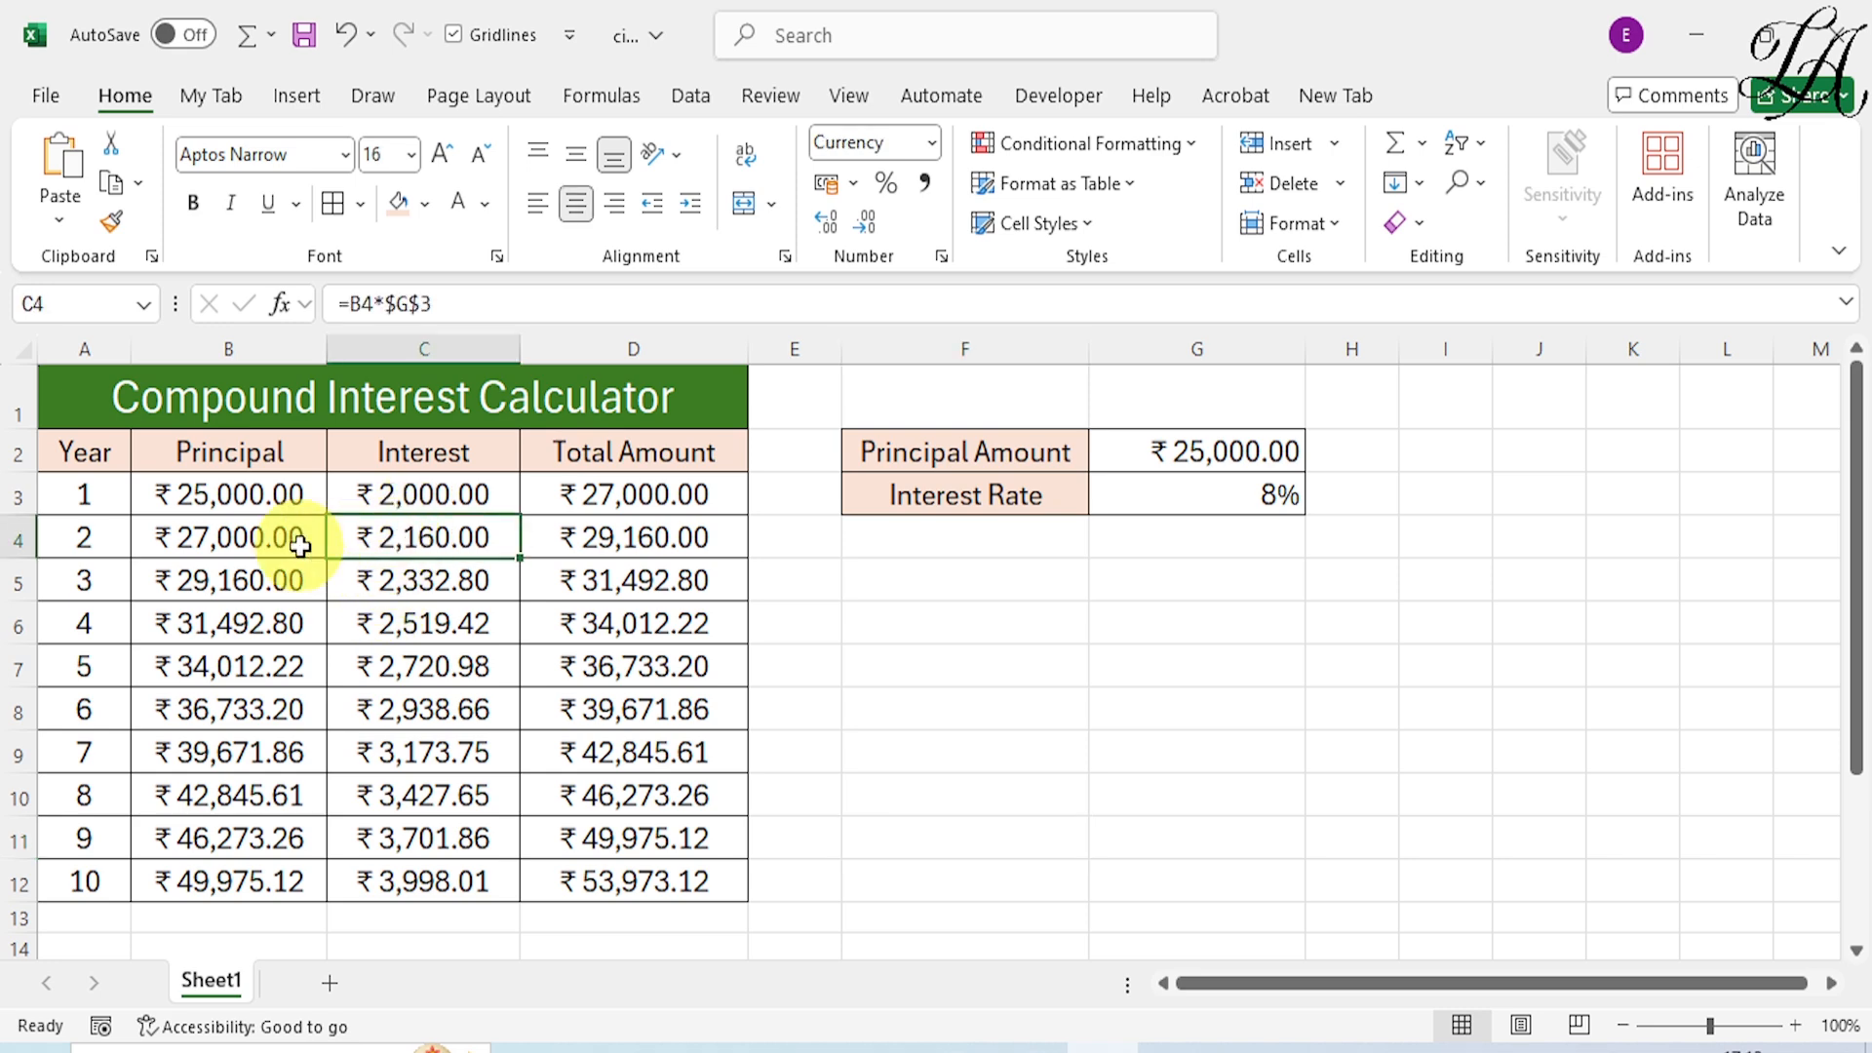
left_click(230, 531)
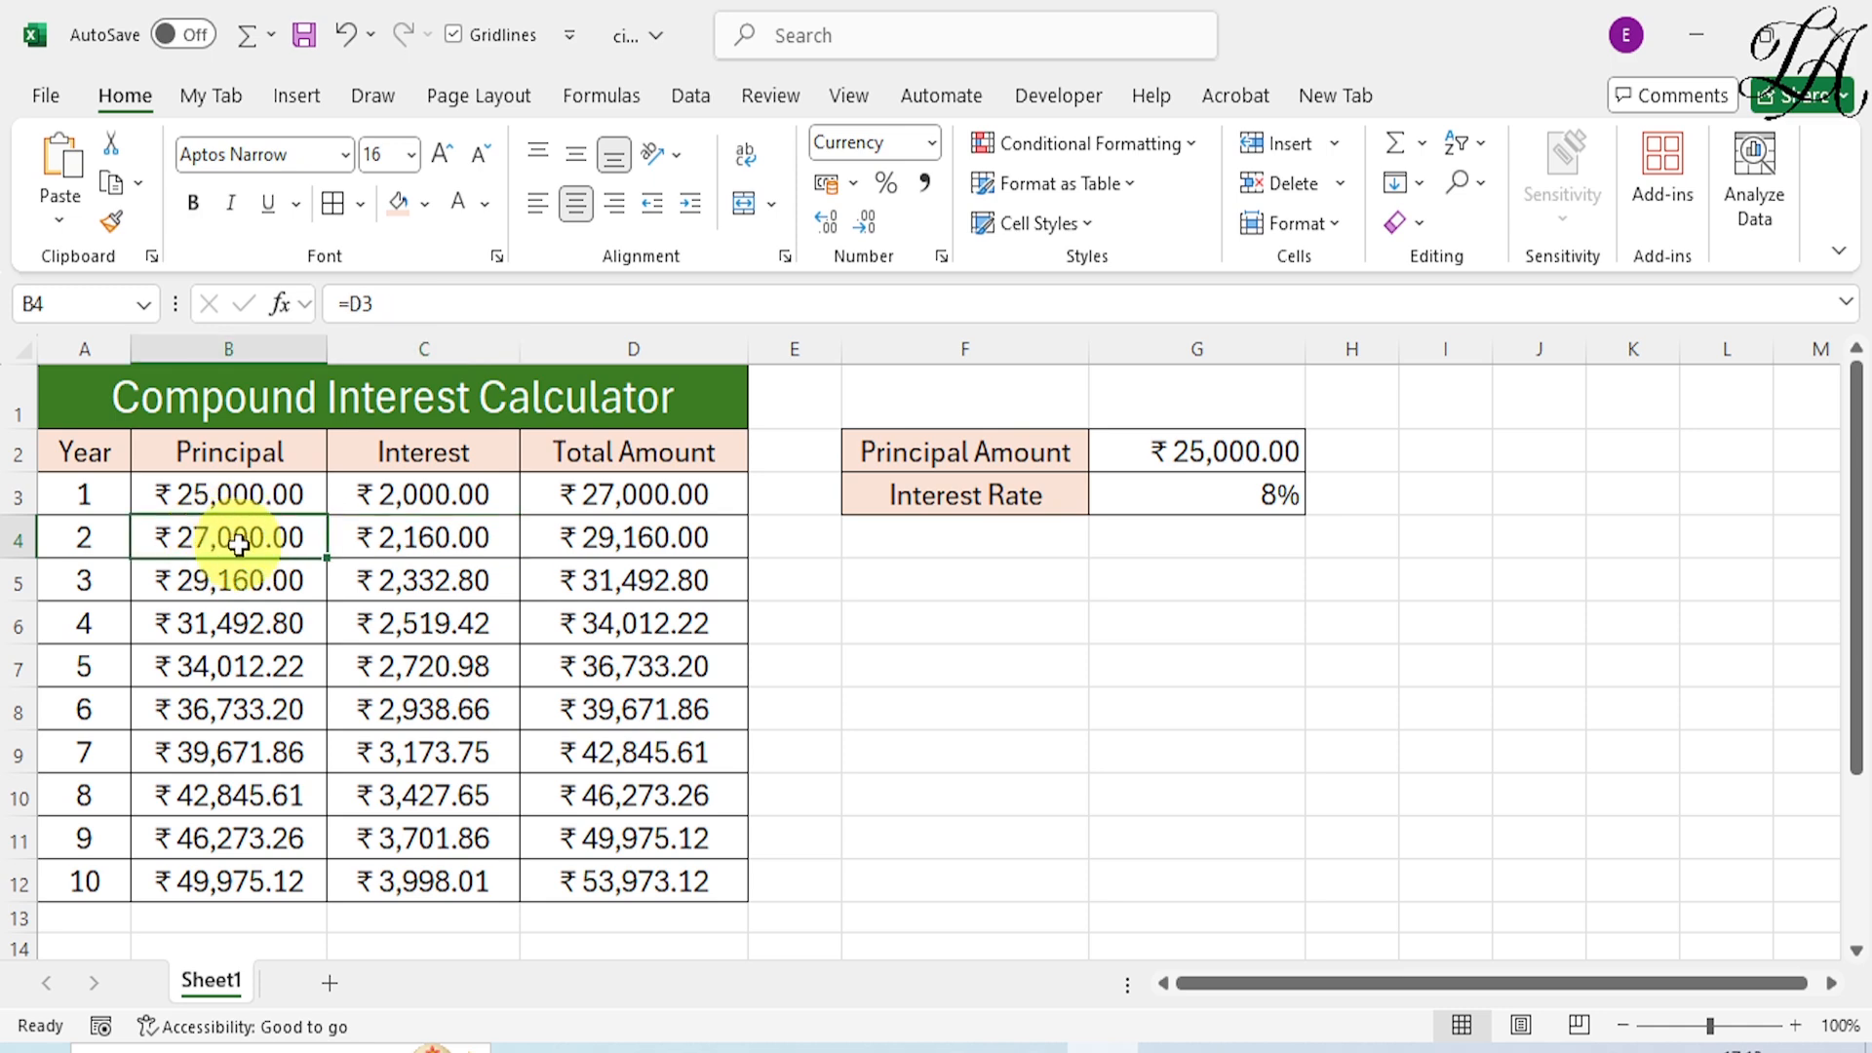
left_click(400, 536)
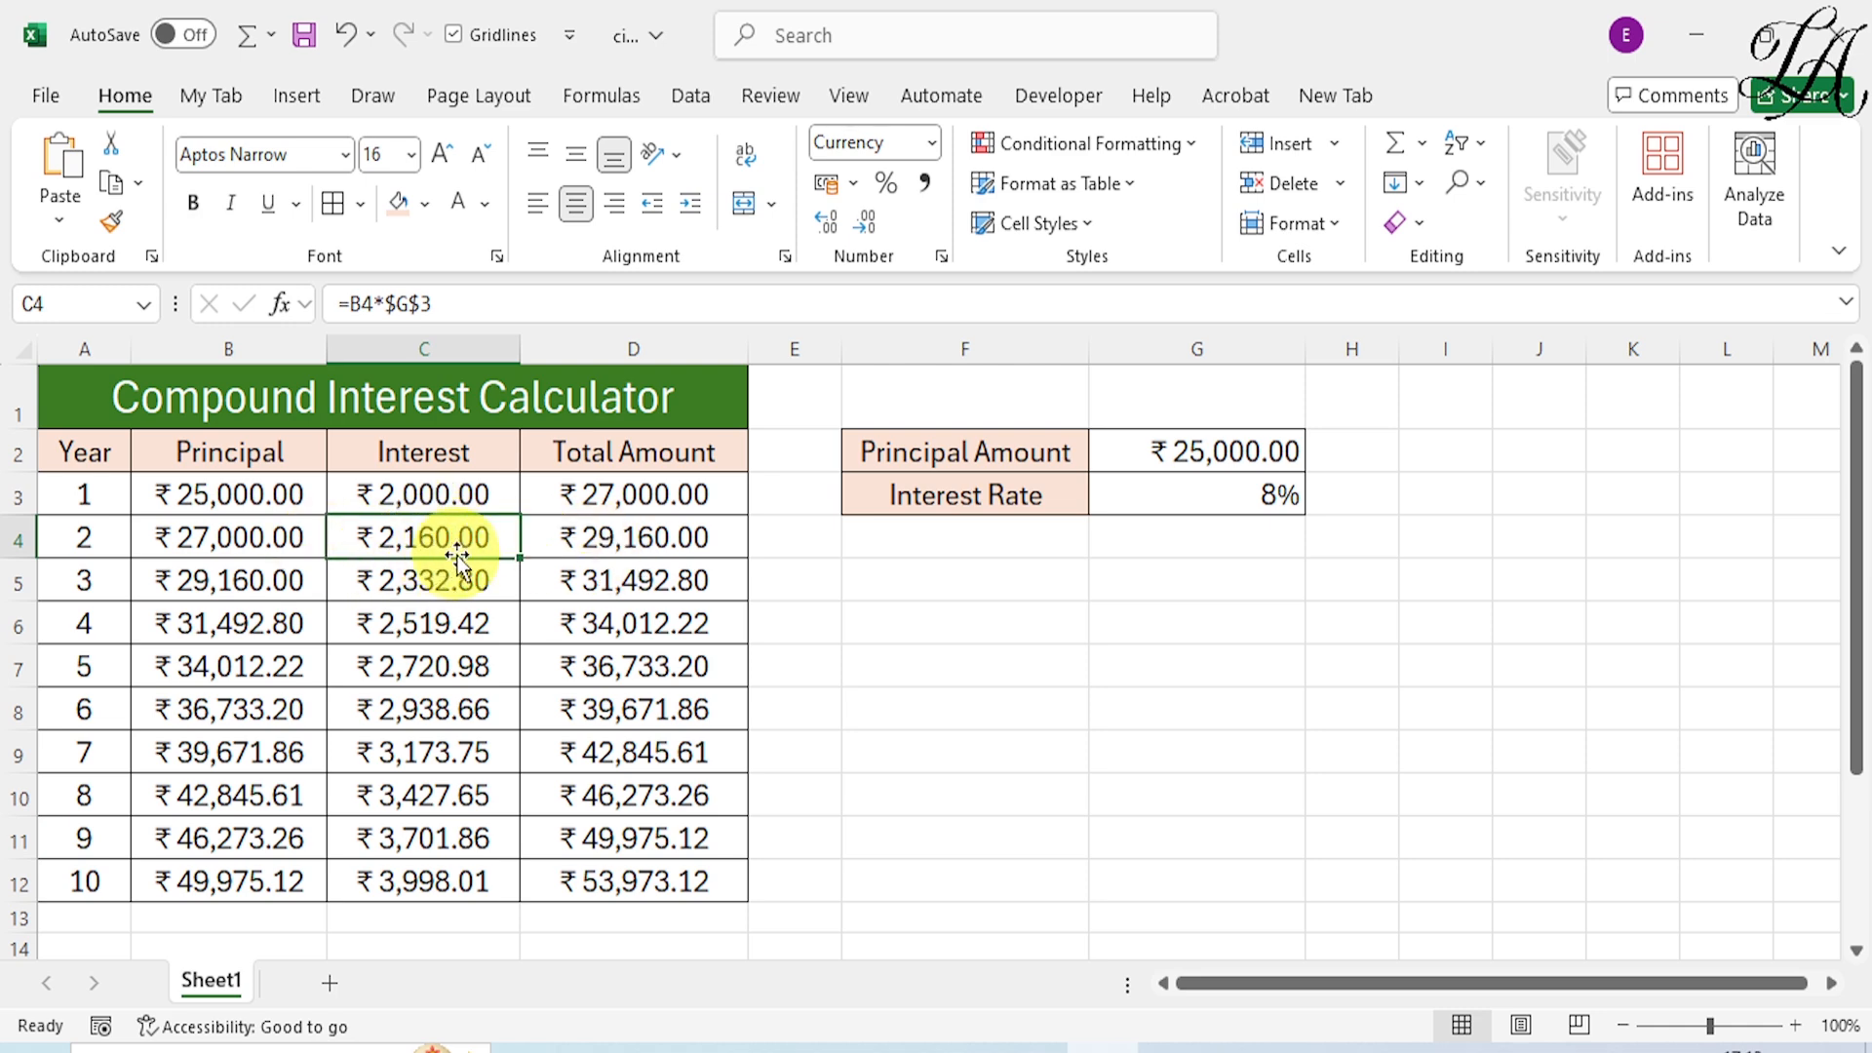
left_click(239, 535)
left_click(381, 536)
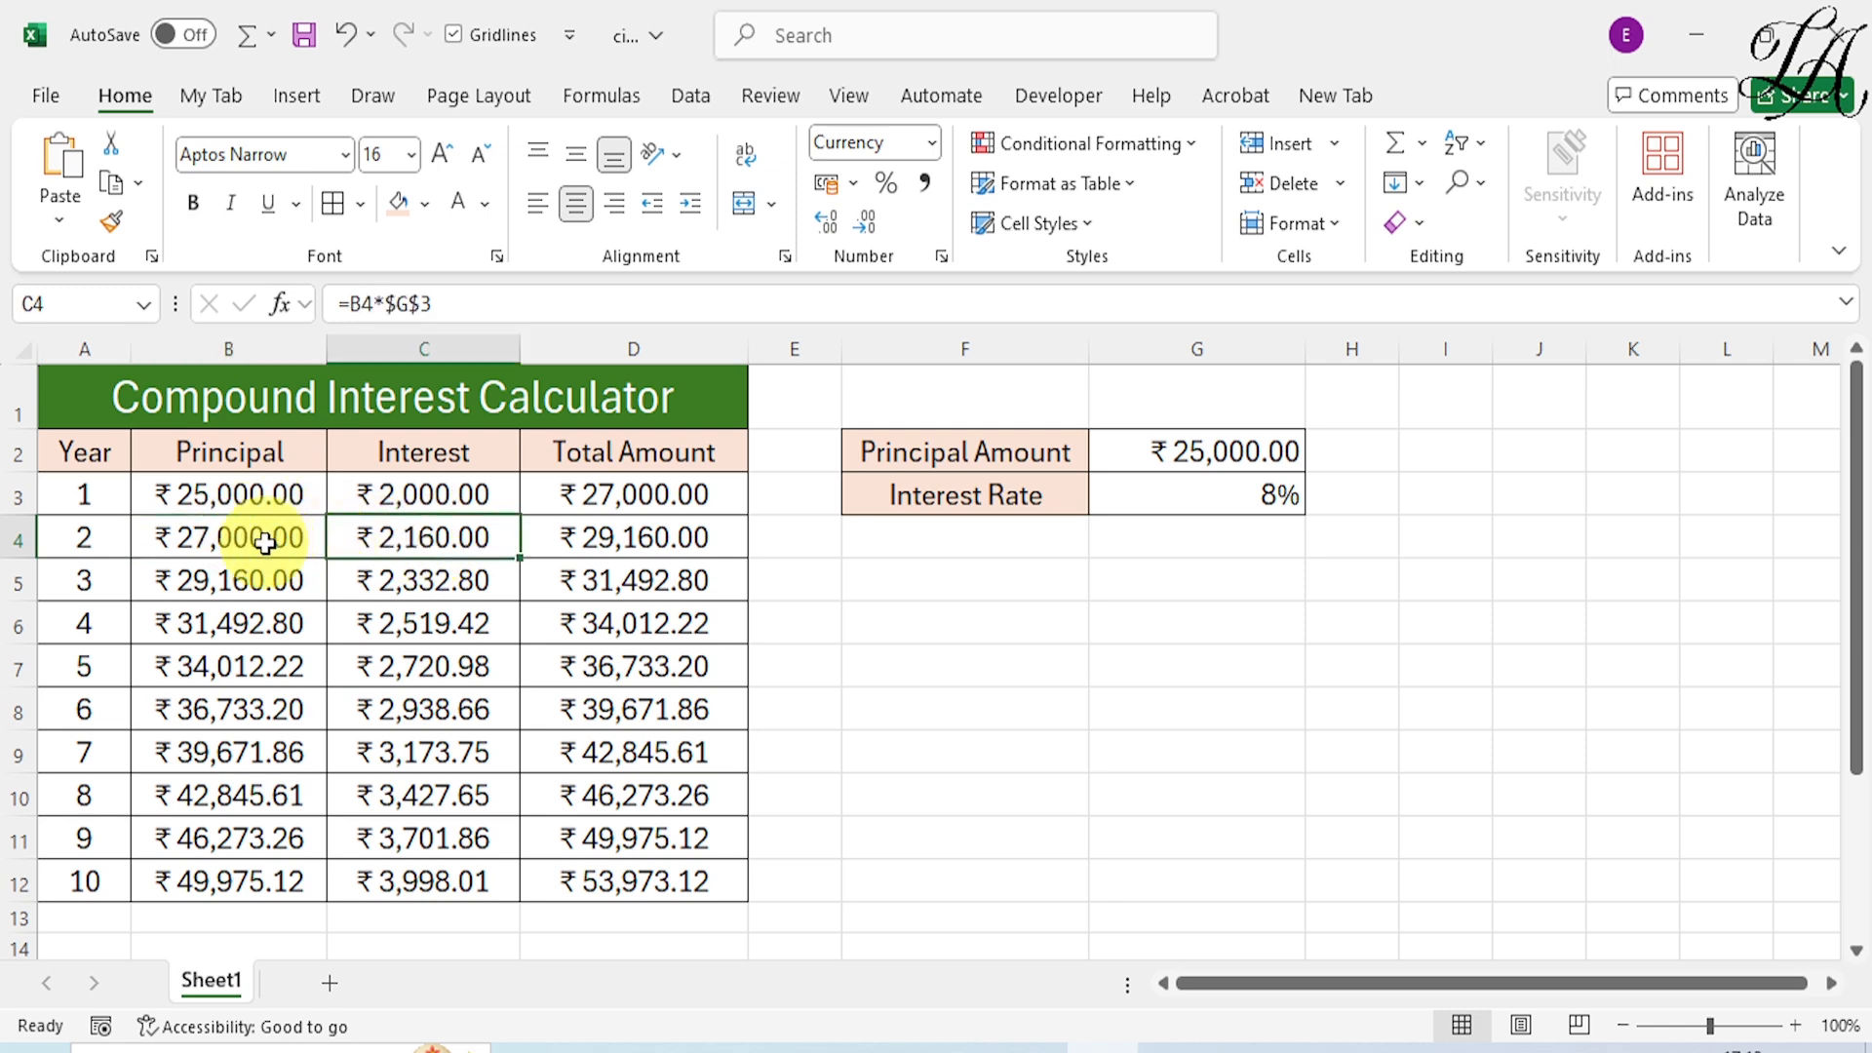
left_click(265, 543)
left_click(376, 546)
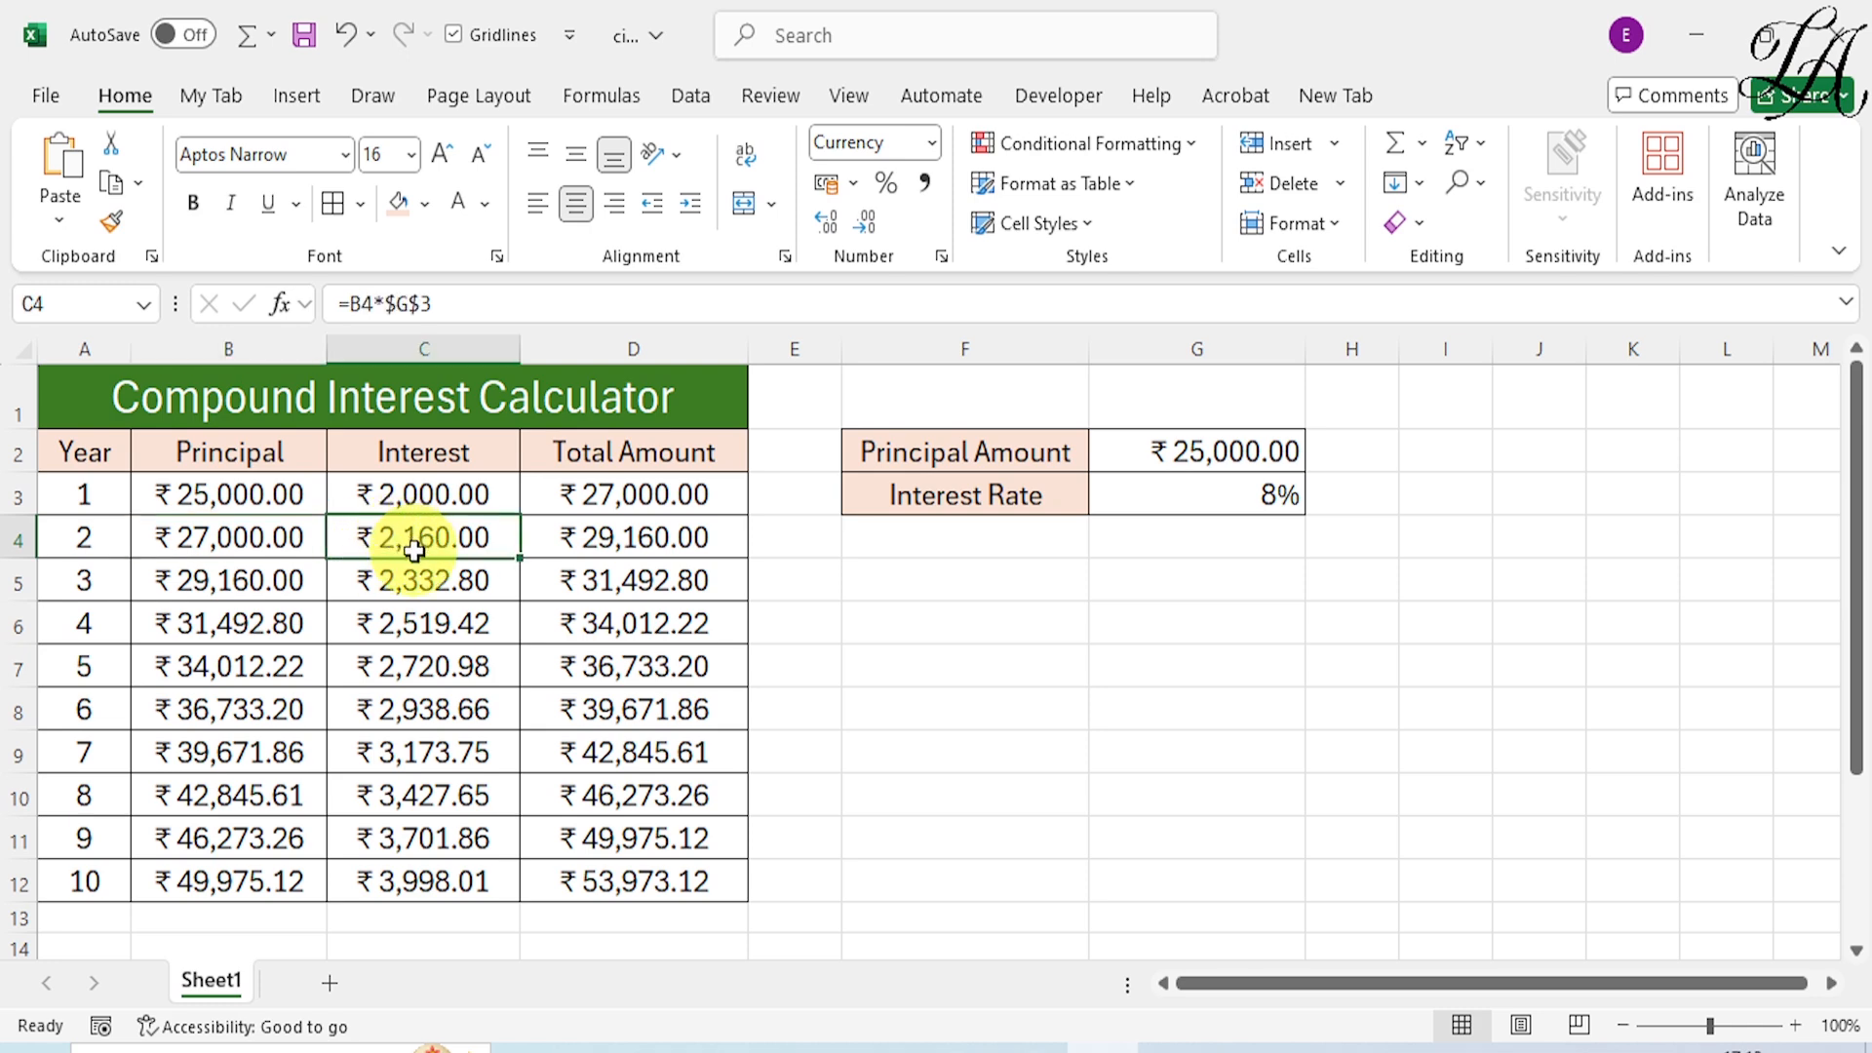
left_click(255, 546)
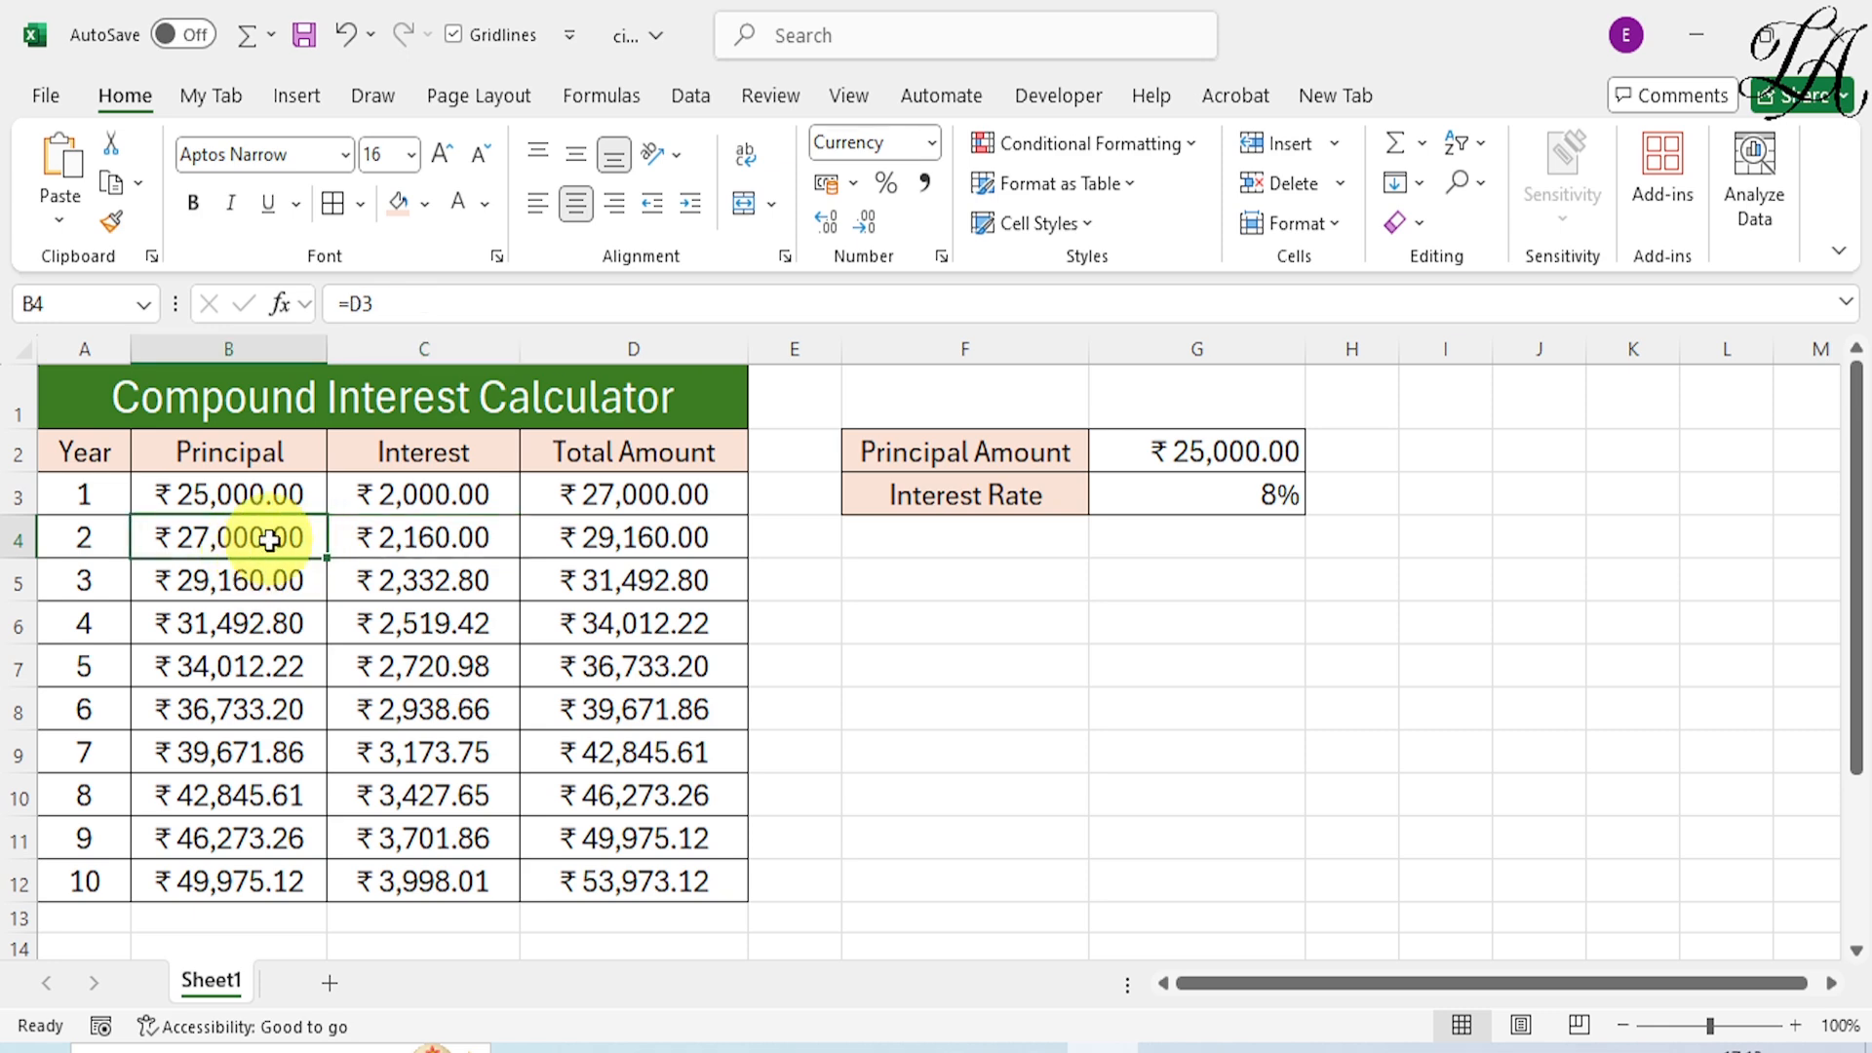
left_click(470, 537)
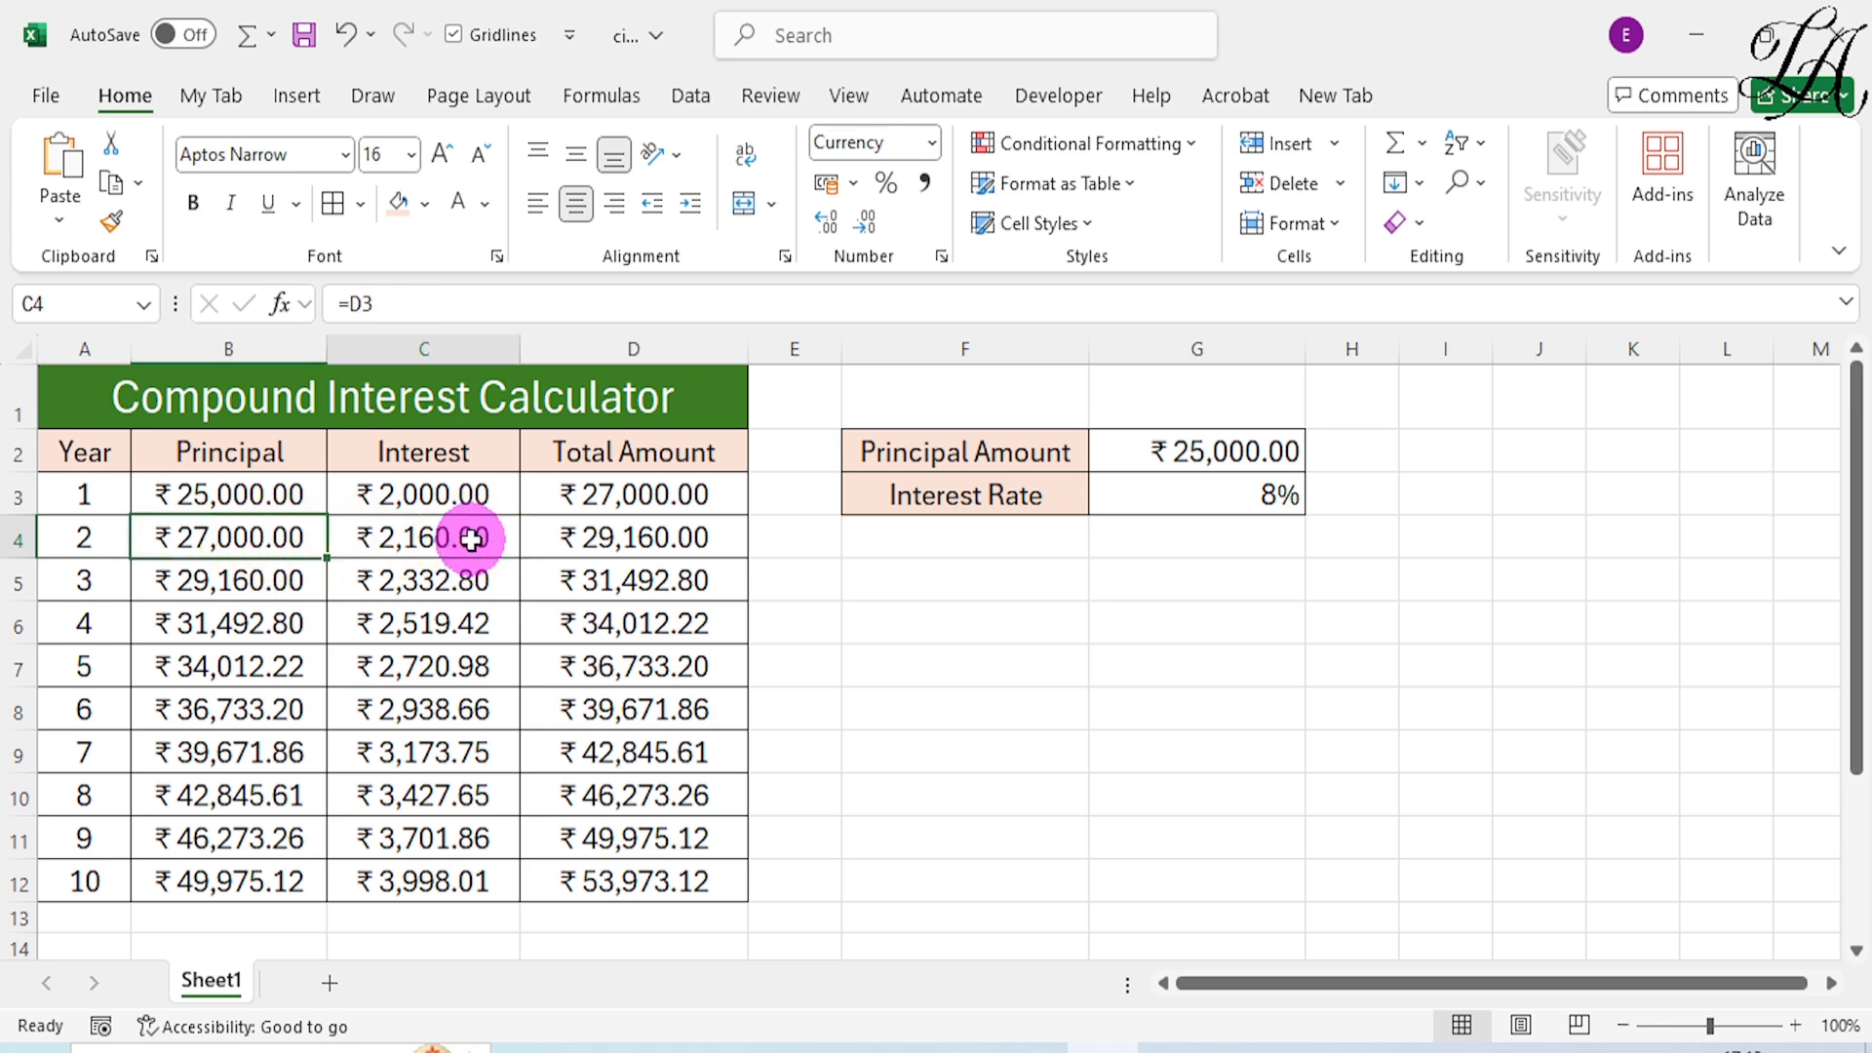
Step: Examine the Year 2 total formula in D4 and the principal, interest and total amount formulas for Year 3 and Year 10 in rows 5 and 12
left_click(614, 548)
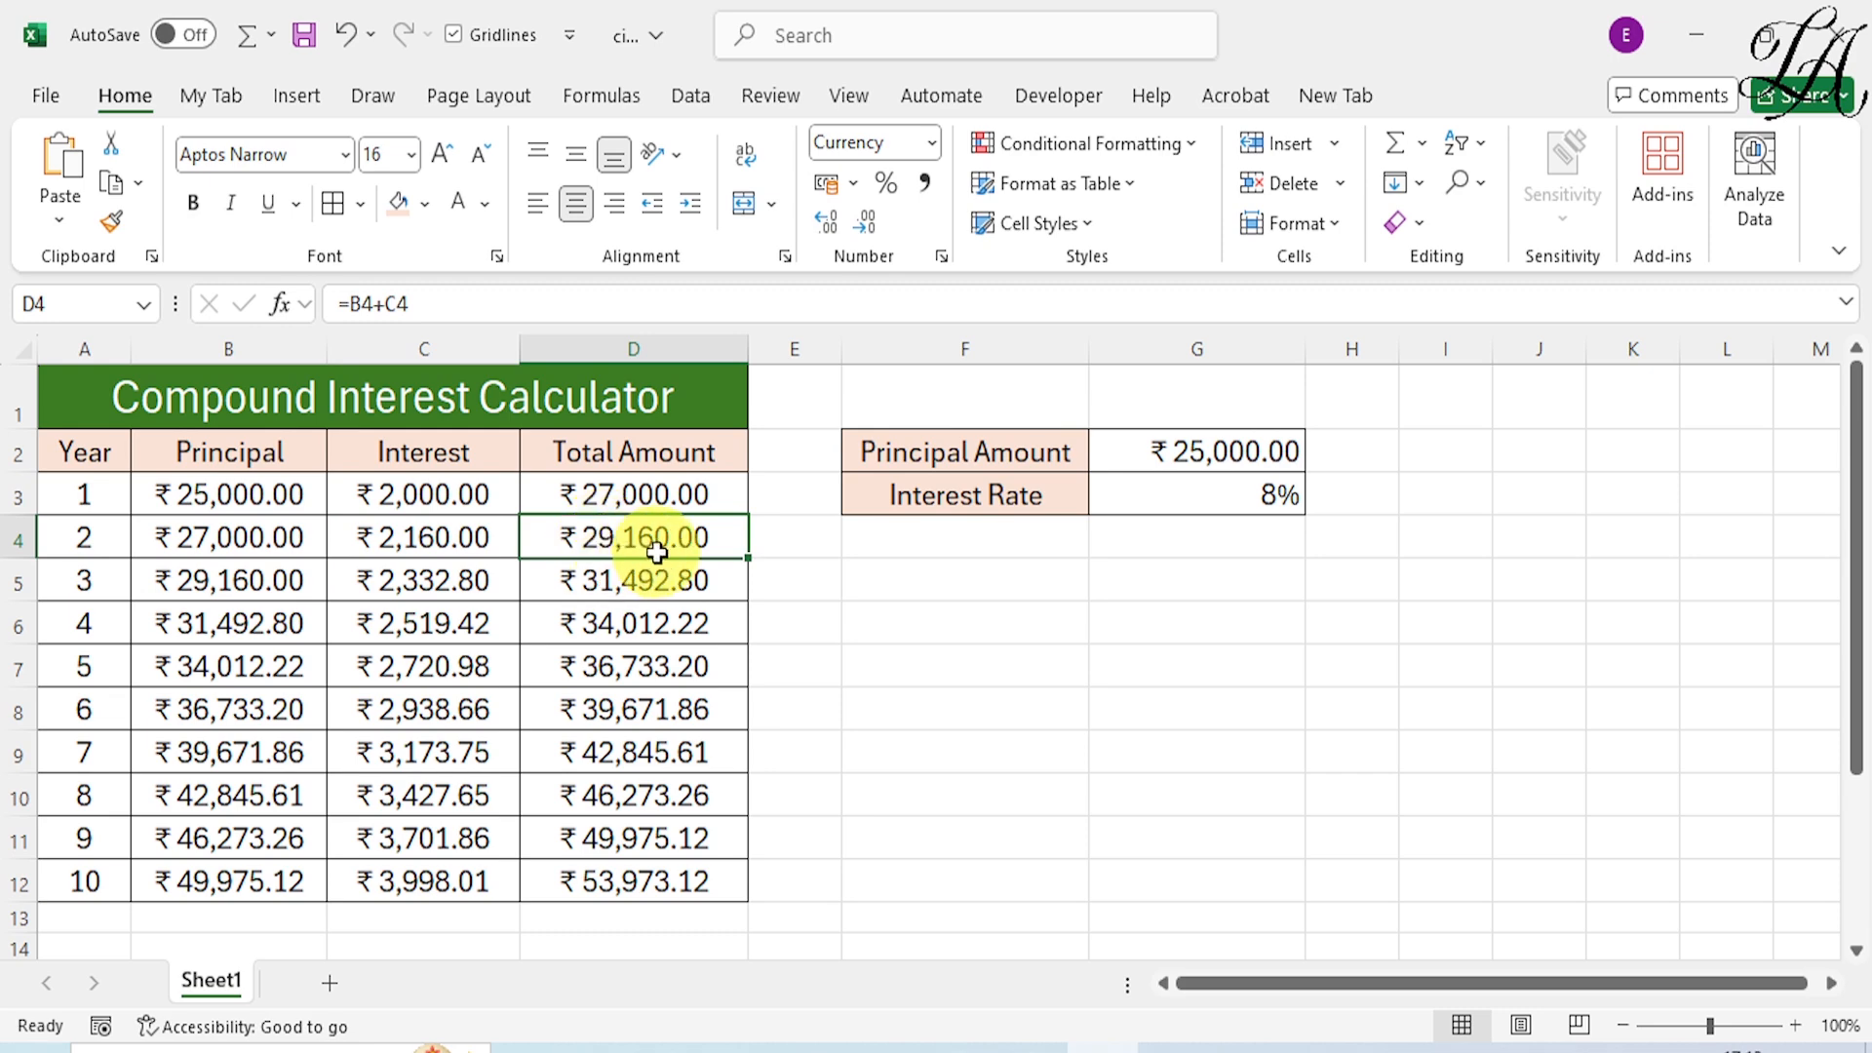
left_click(242, 585)
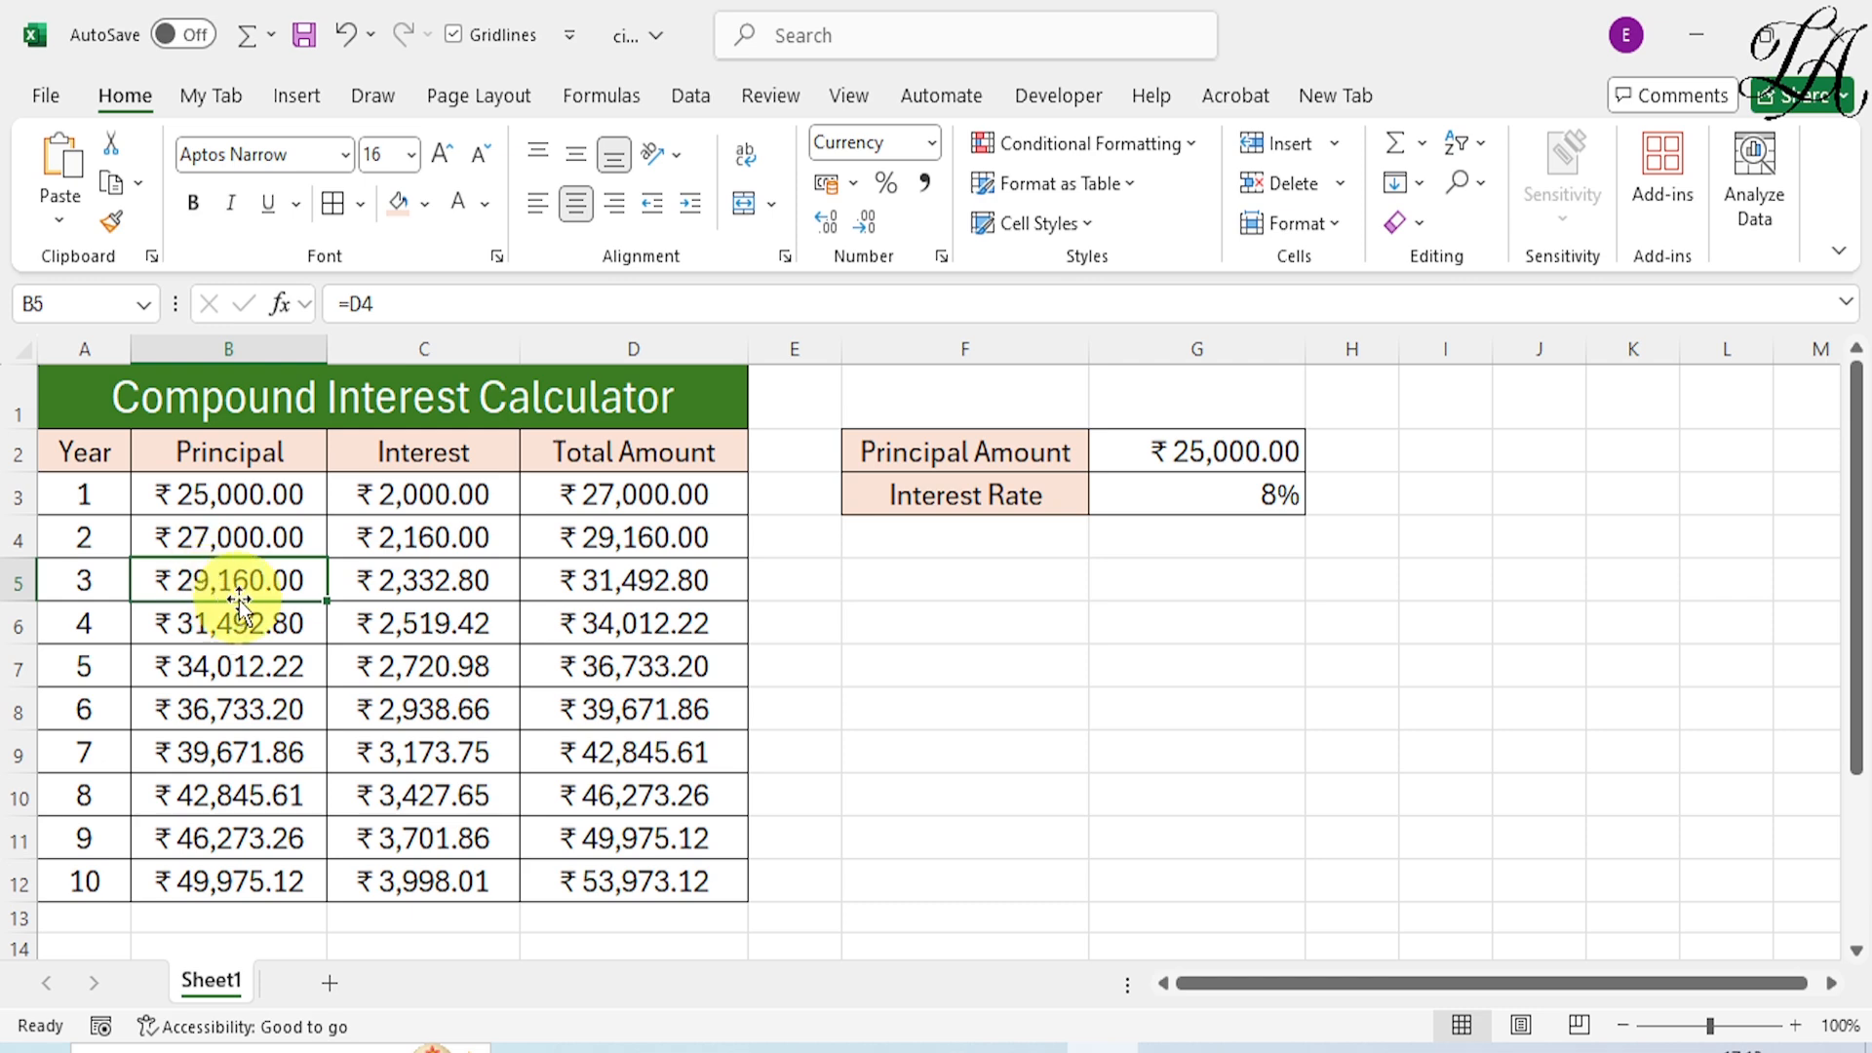
left_click(419, 583)
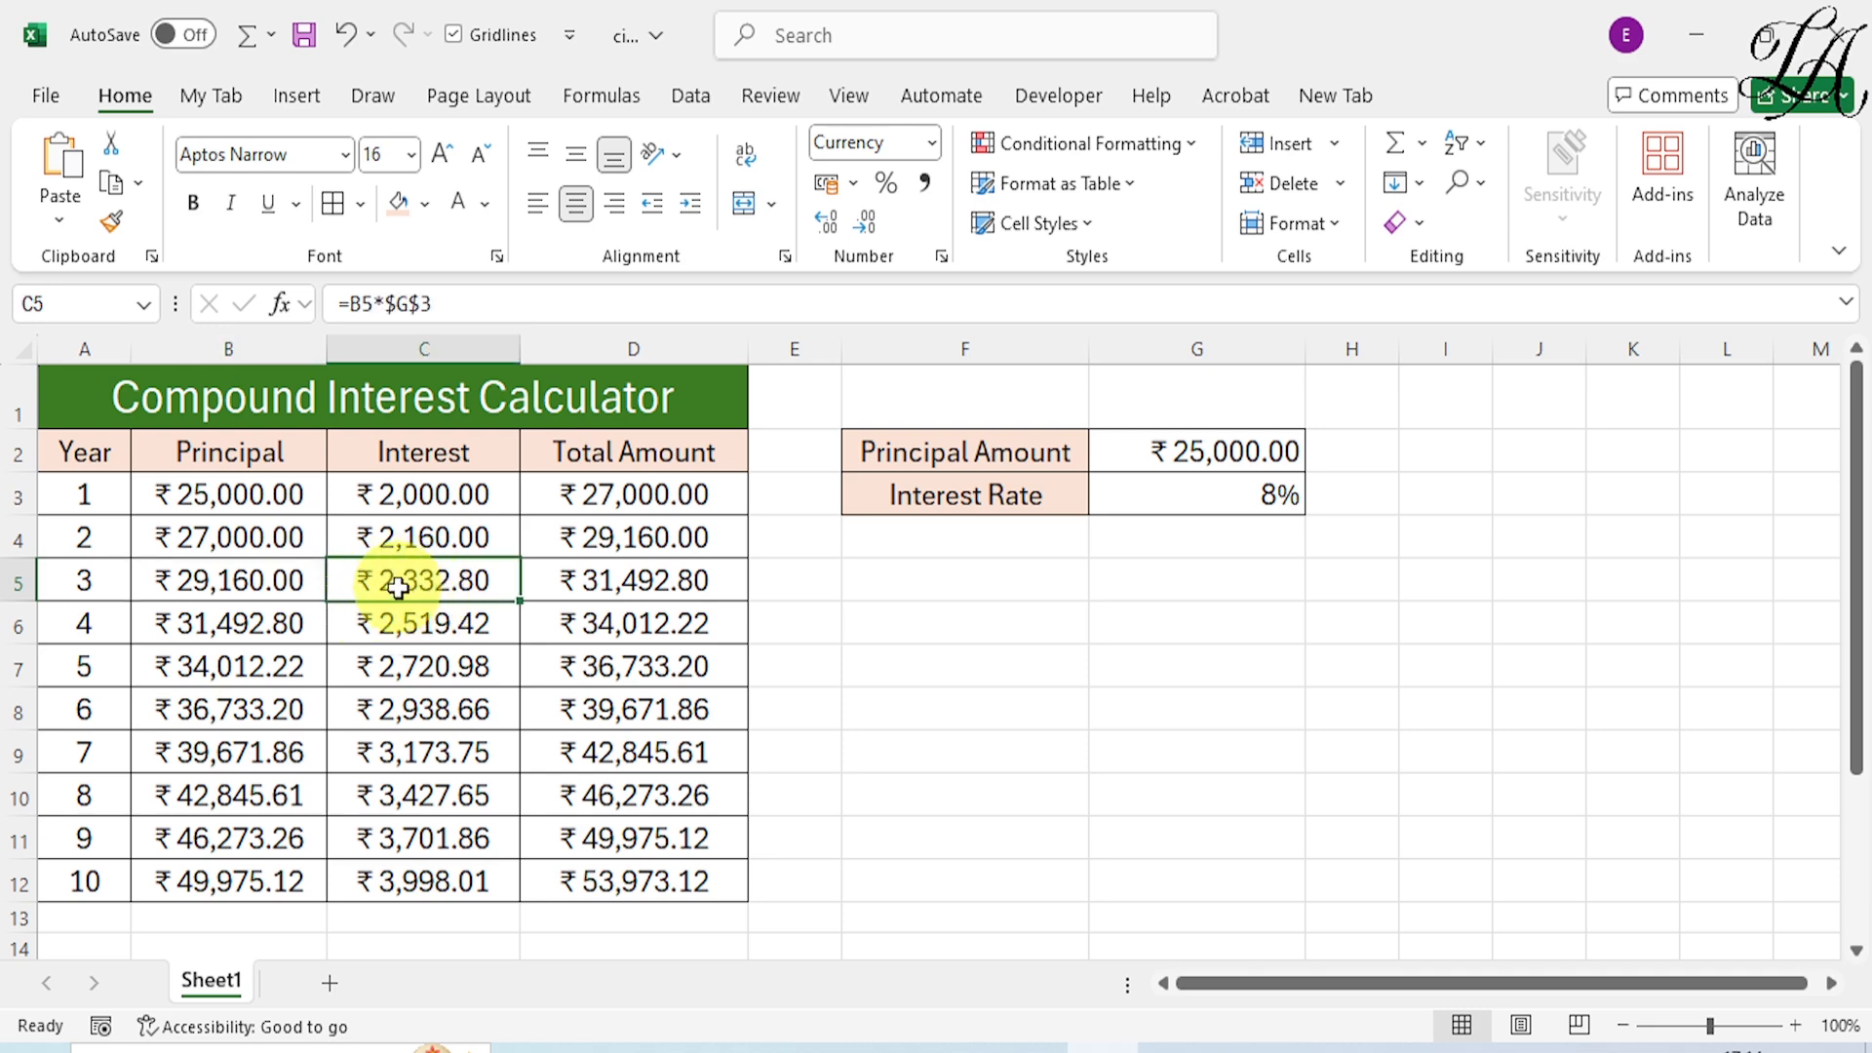
left_click(269, 583)
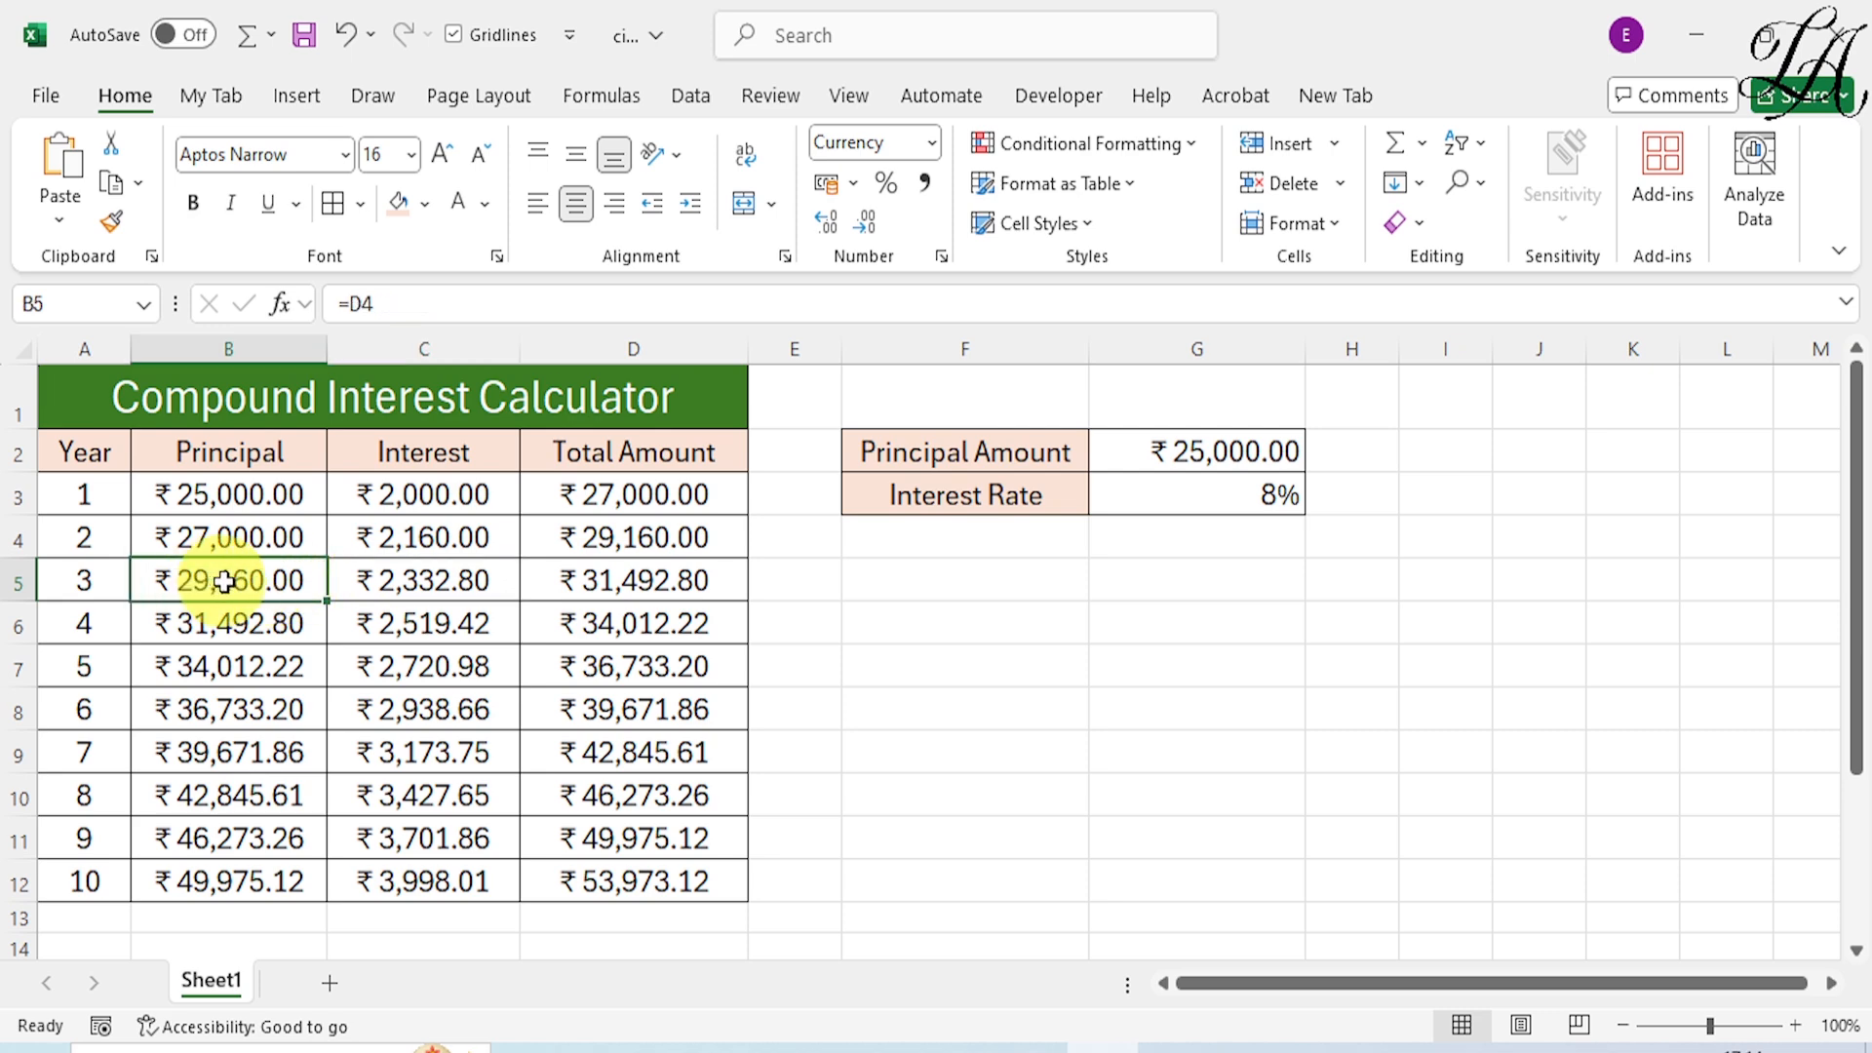
left_click(652, 590)
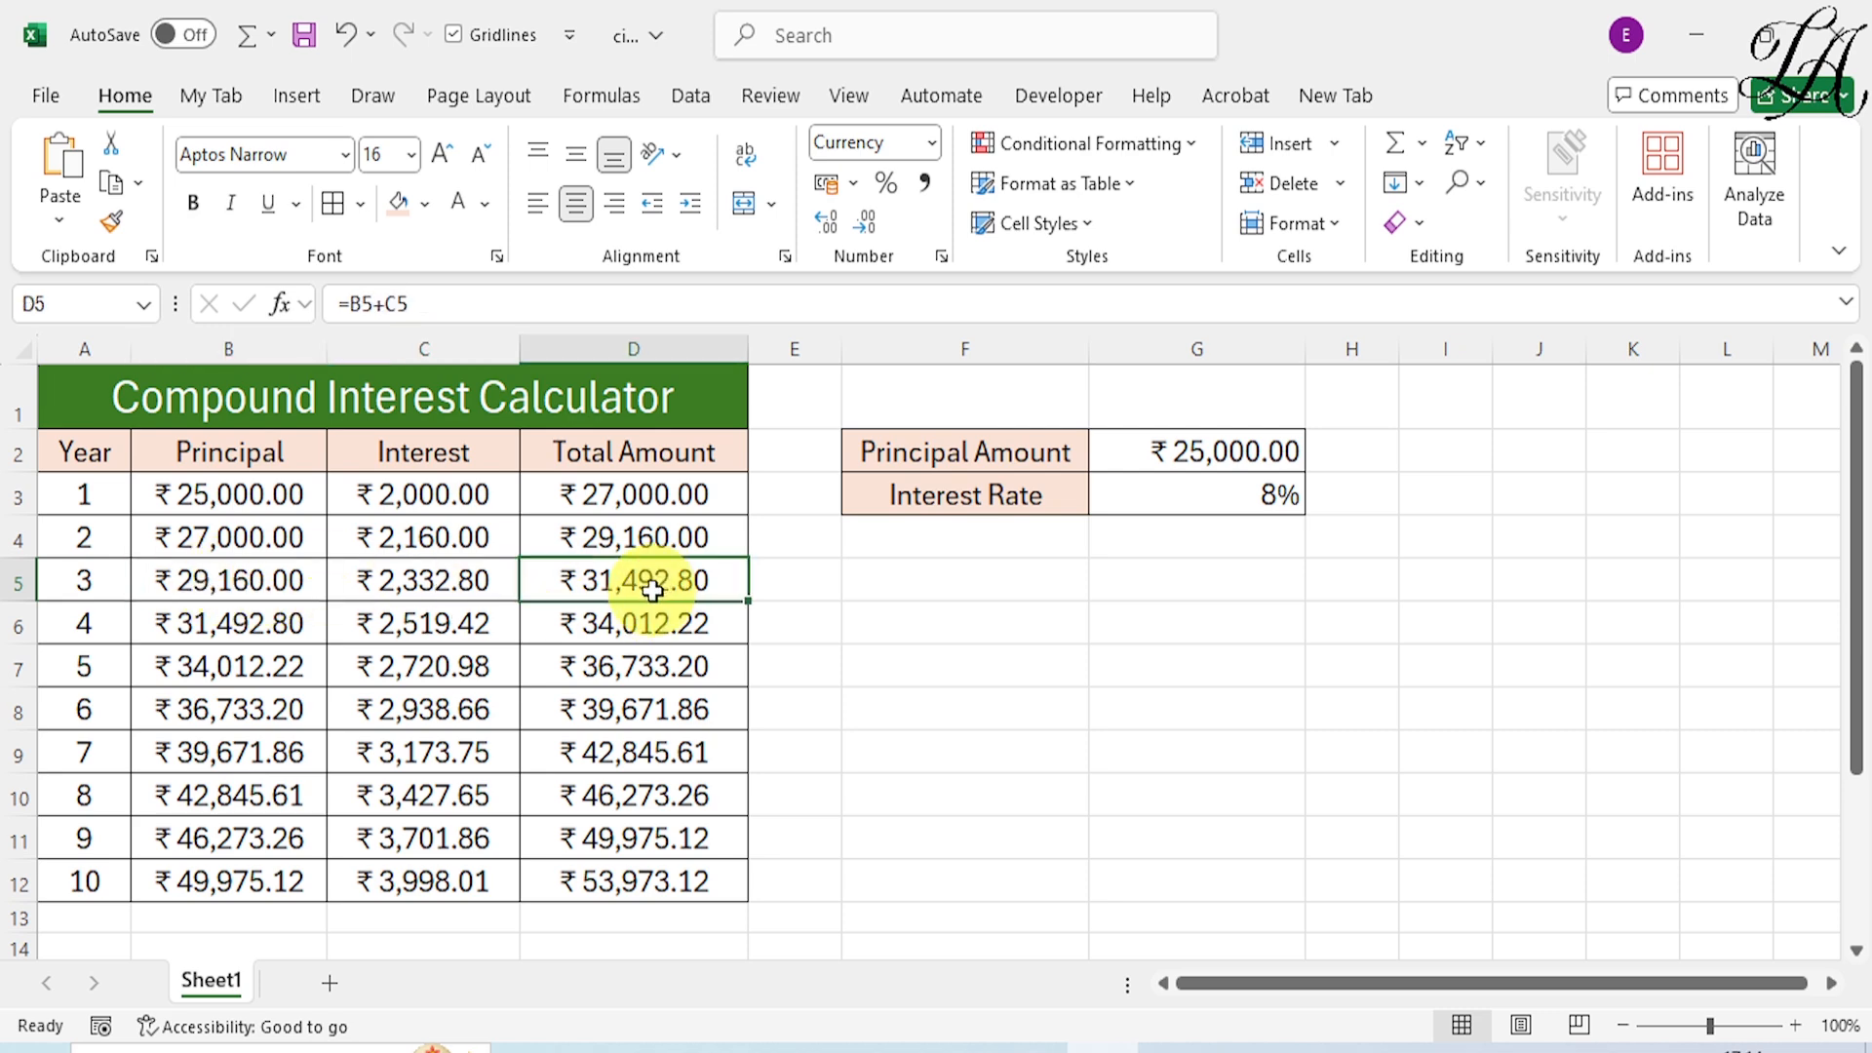
left_click(234, 884)
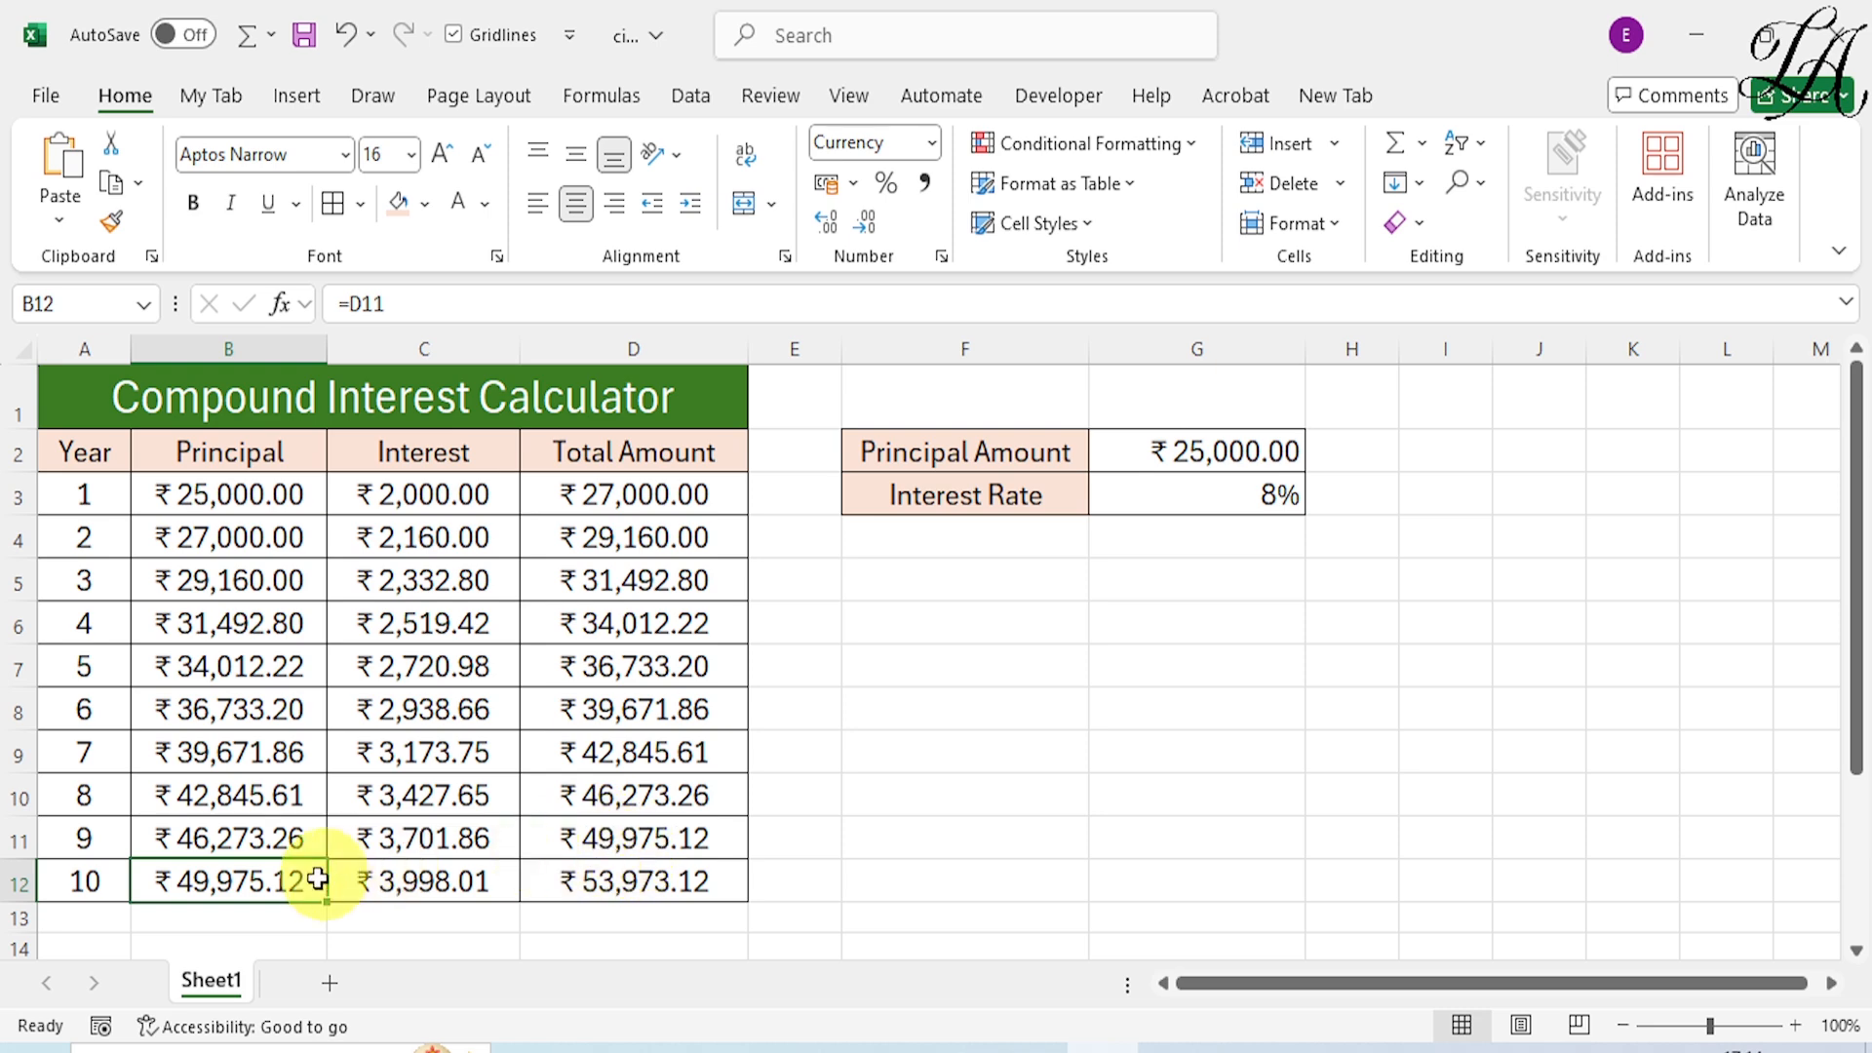
left_click(404, 884)
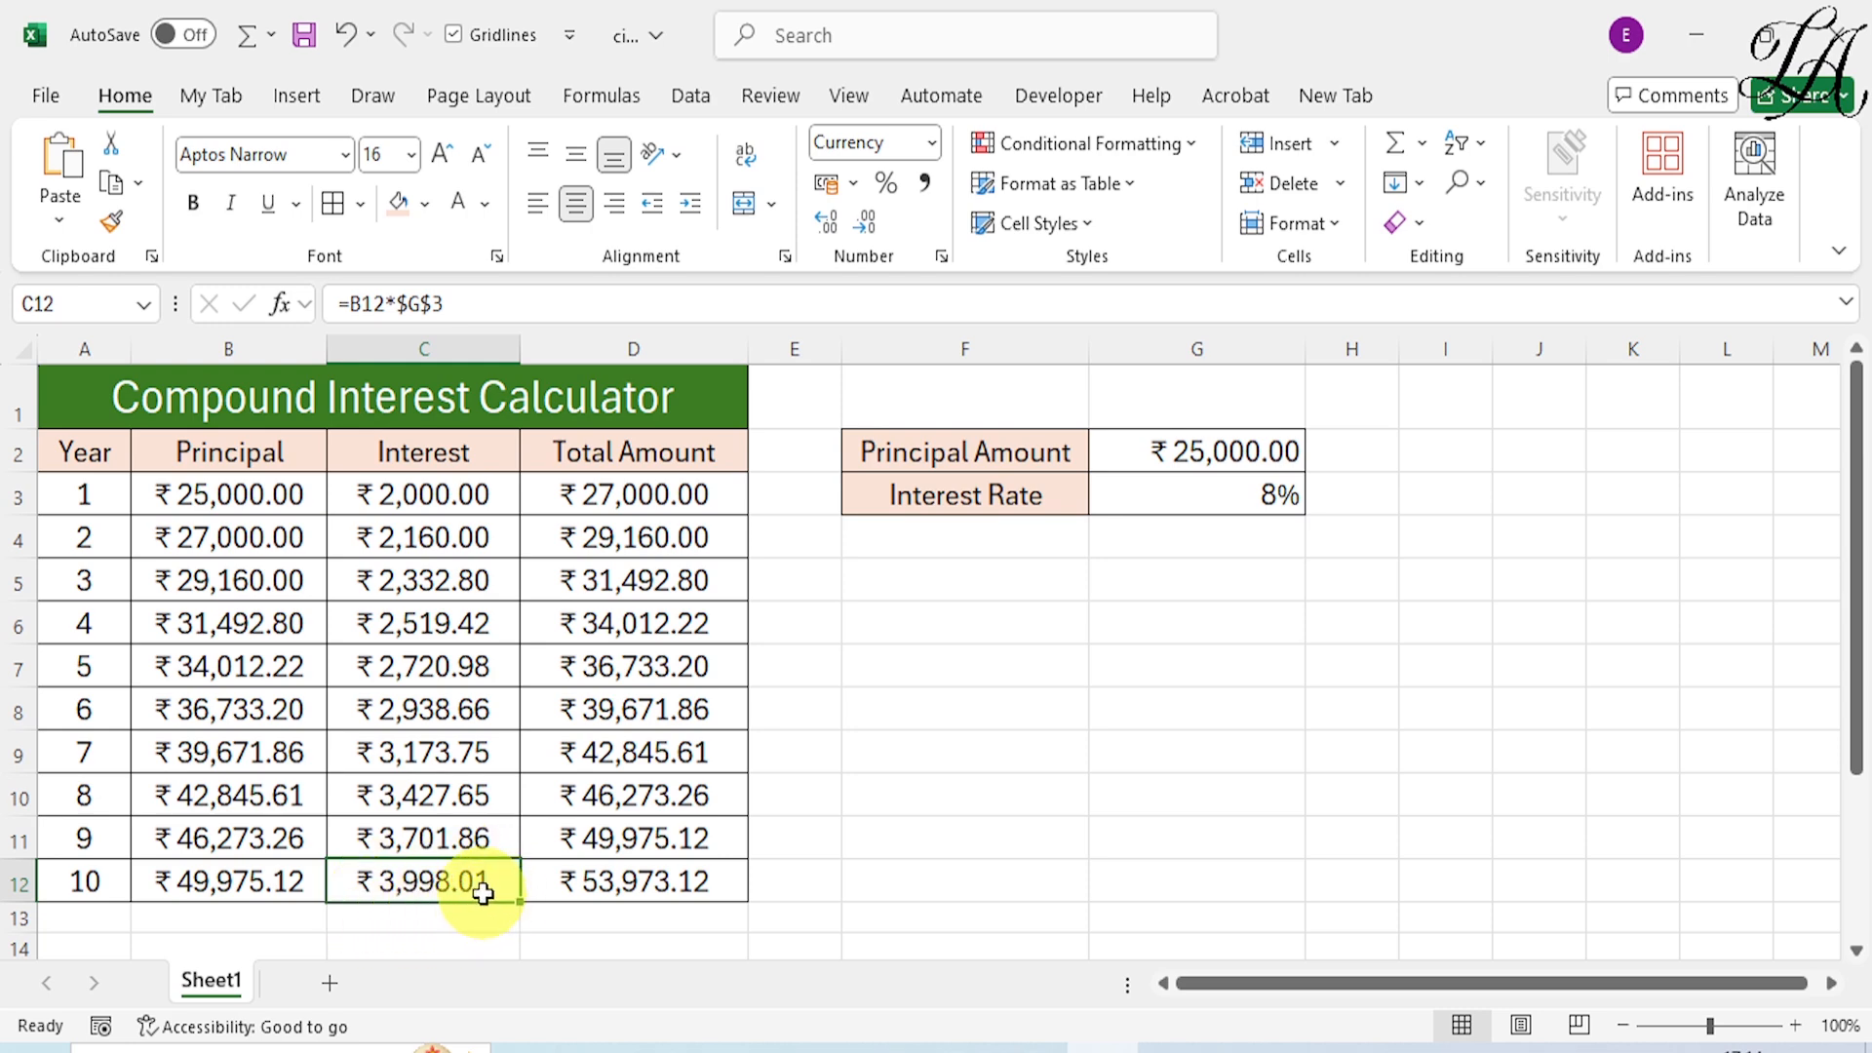
left_click(209, 880)
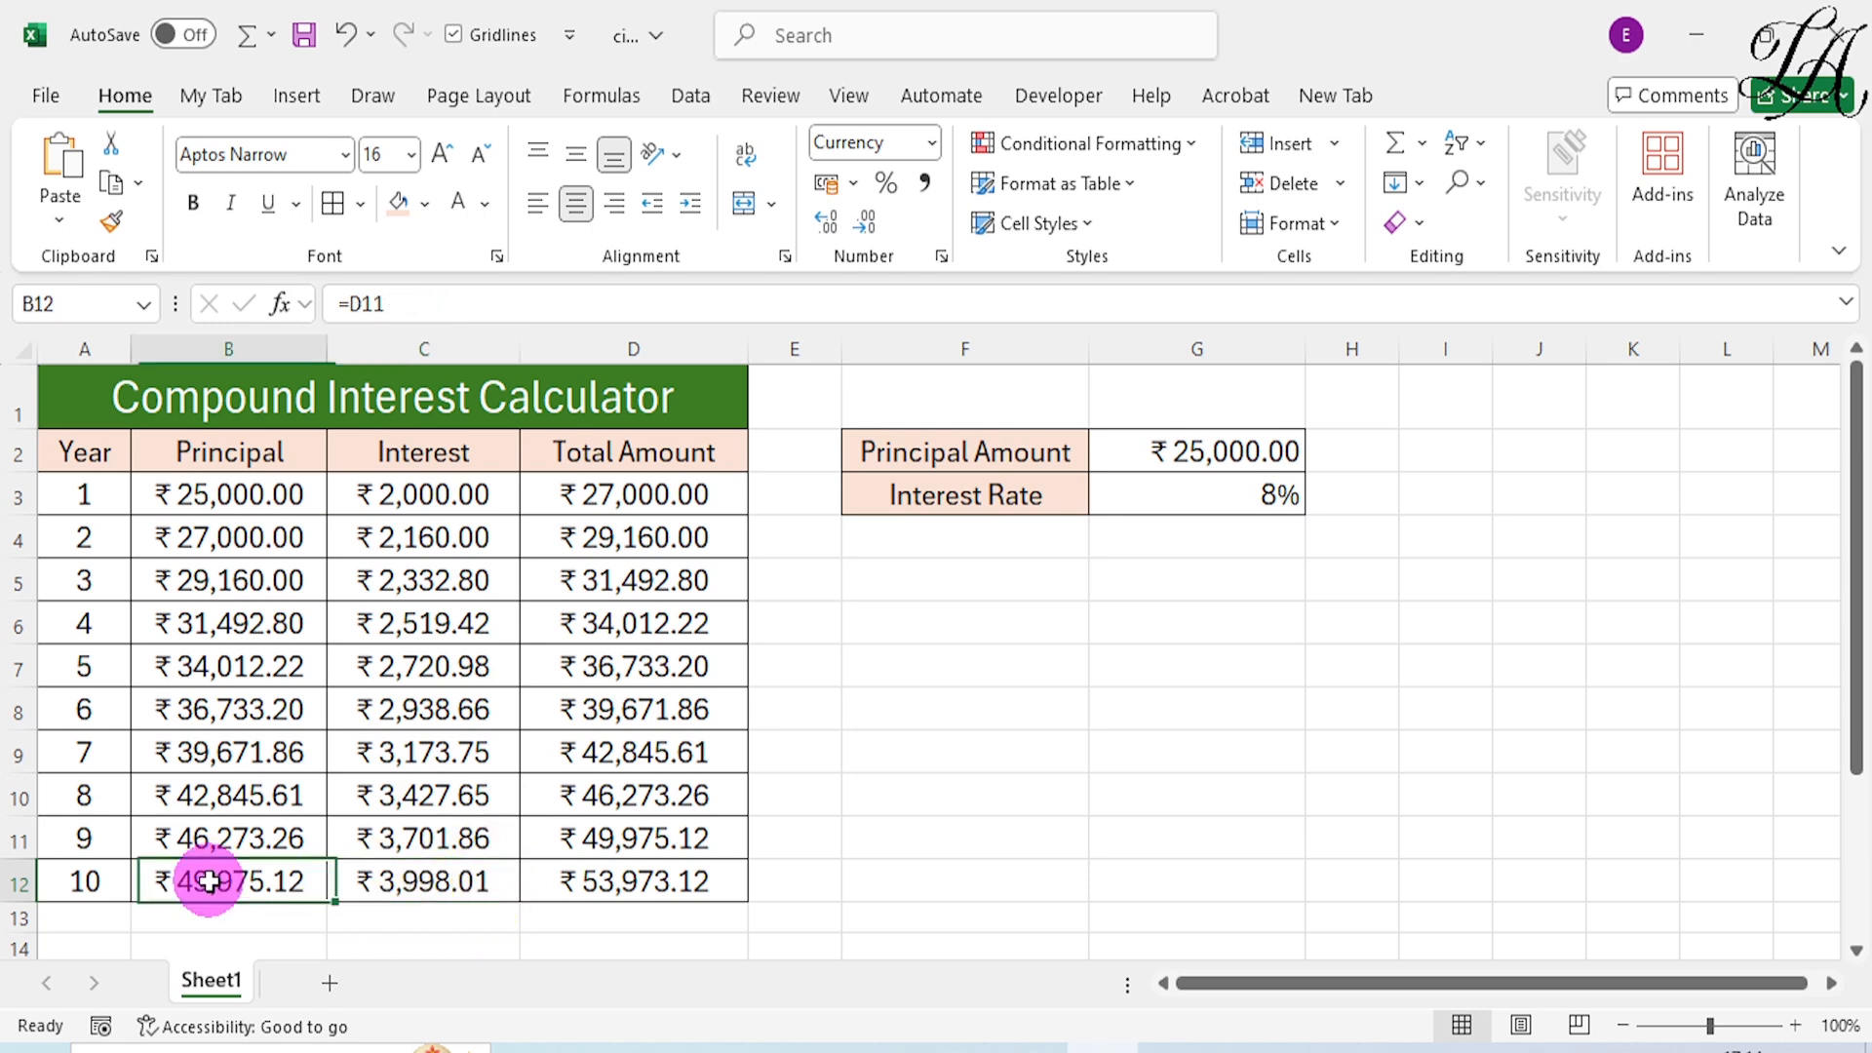
left_click(422, 885)
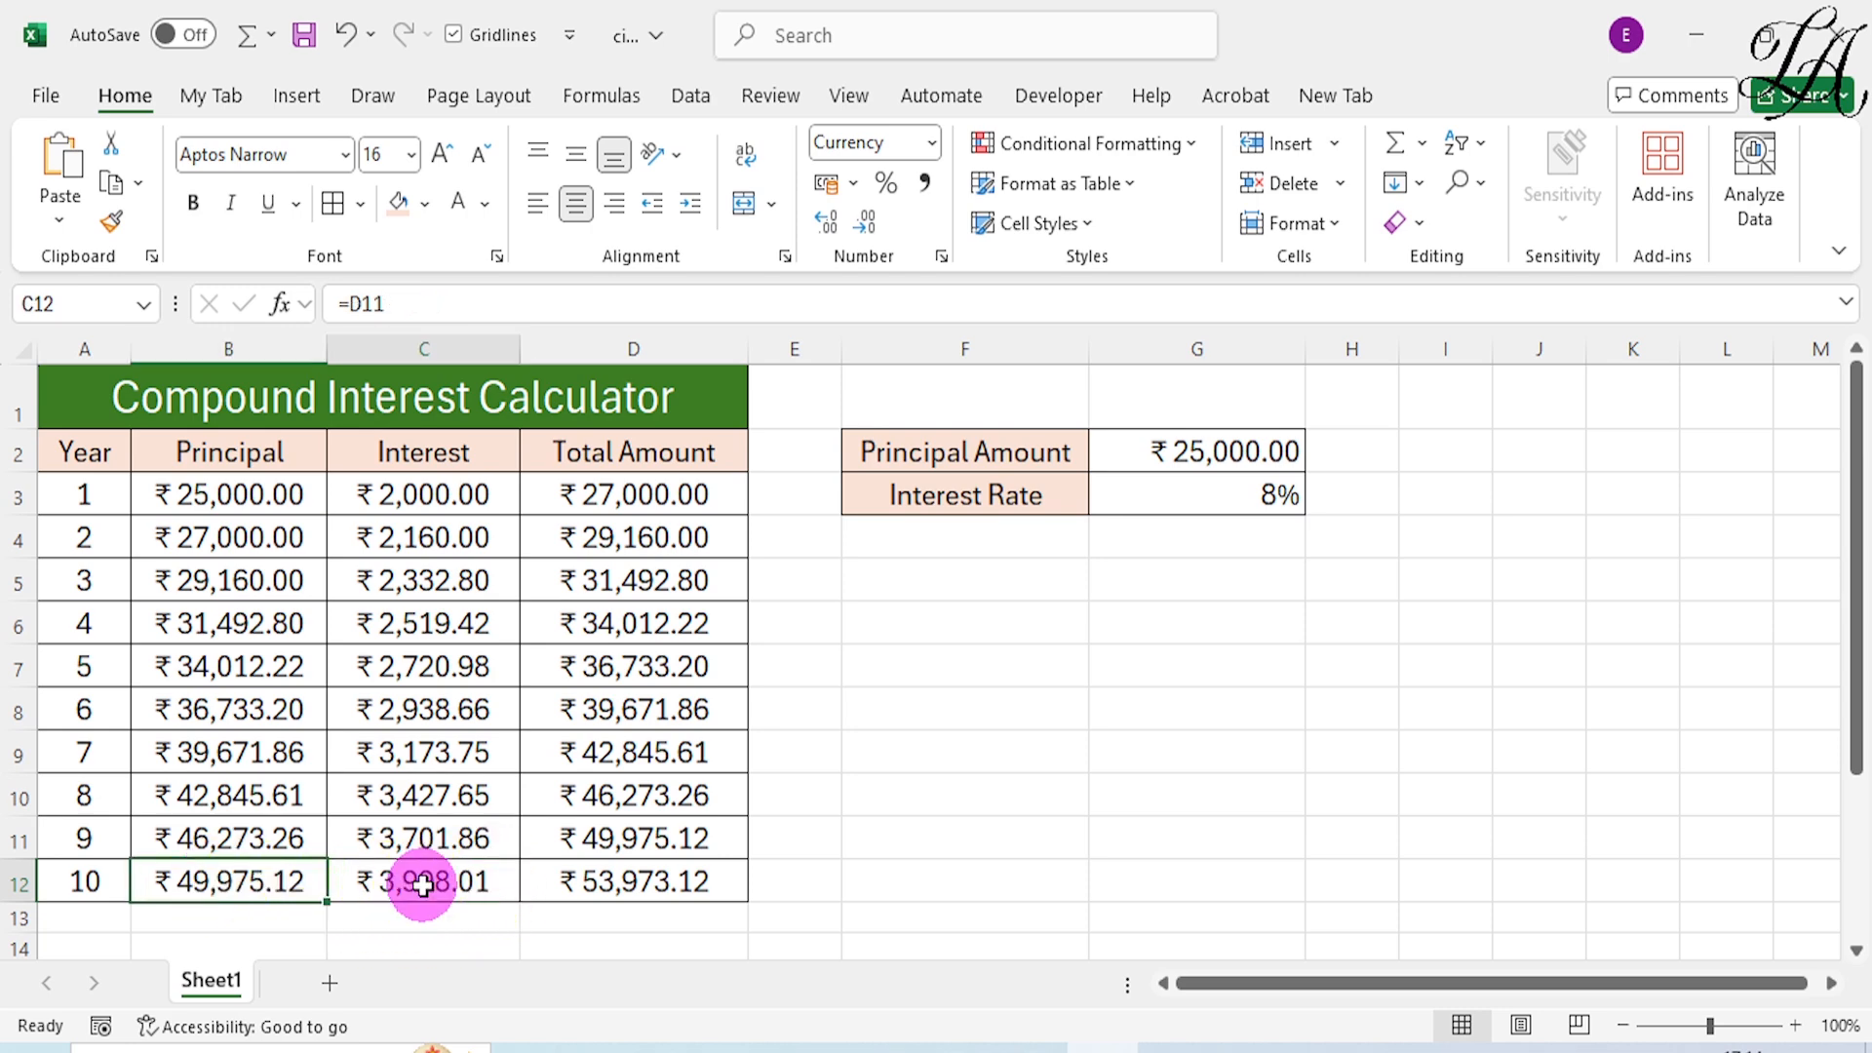
left_click(588, 884)
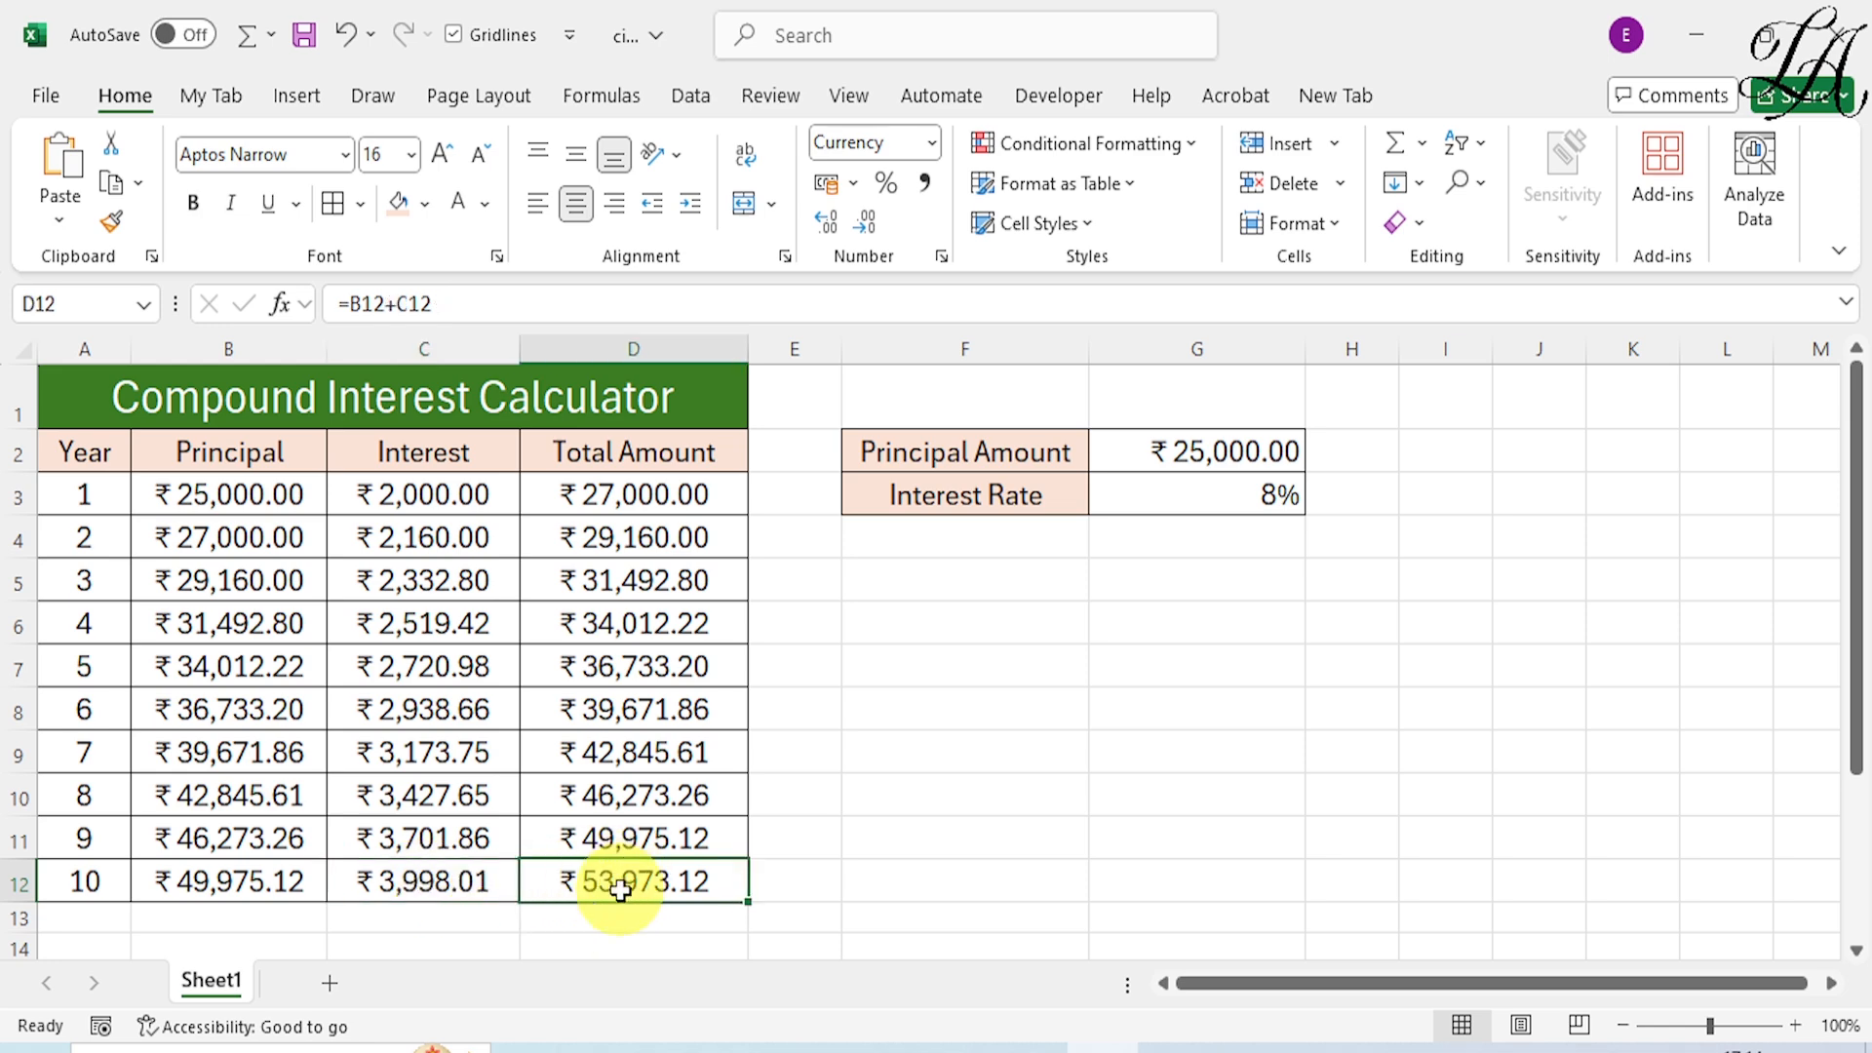